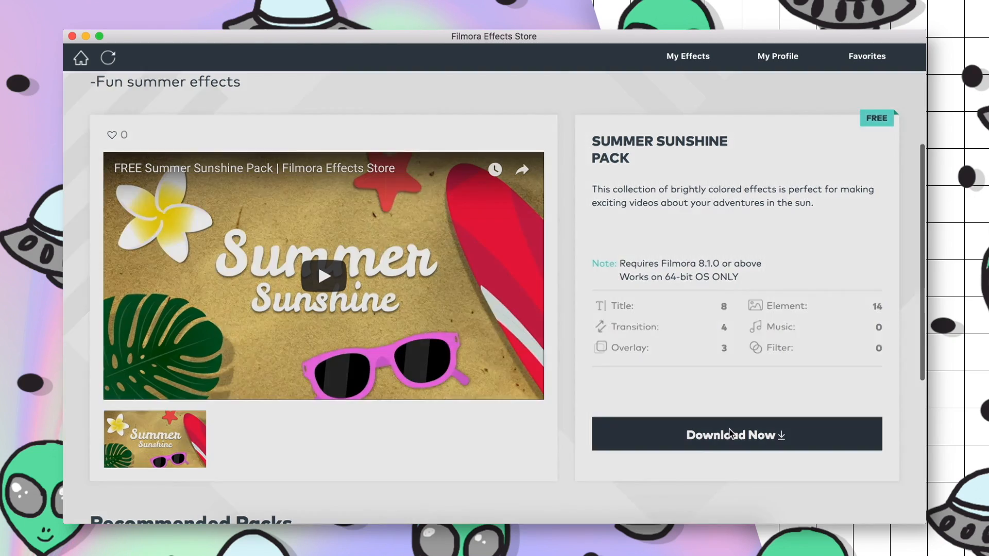
- Download the free Summer Sunshine Pack from the effects store and open the list of owned effects
click(731, 433)
click(538, 223)
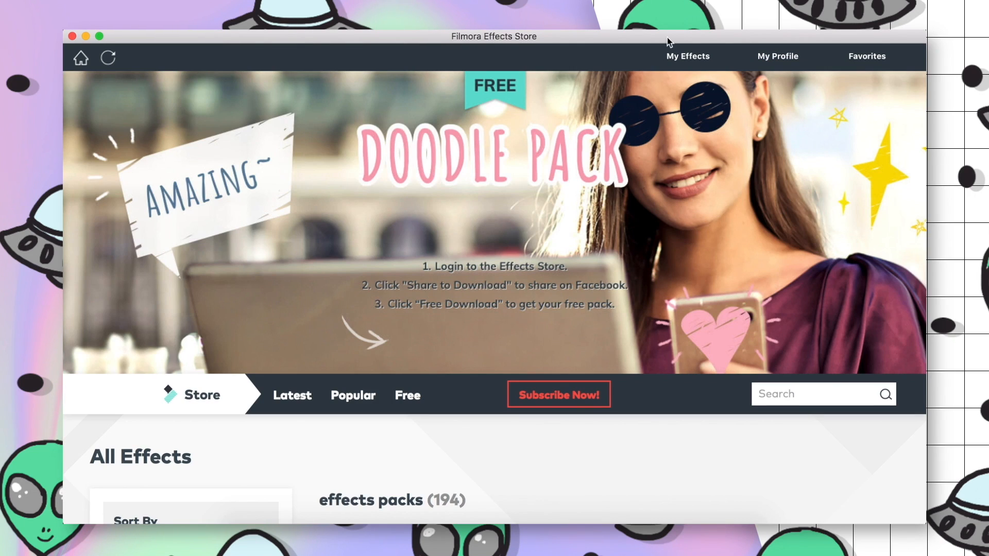
click(684, 59)
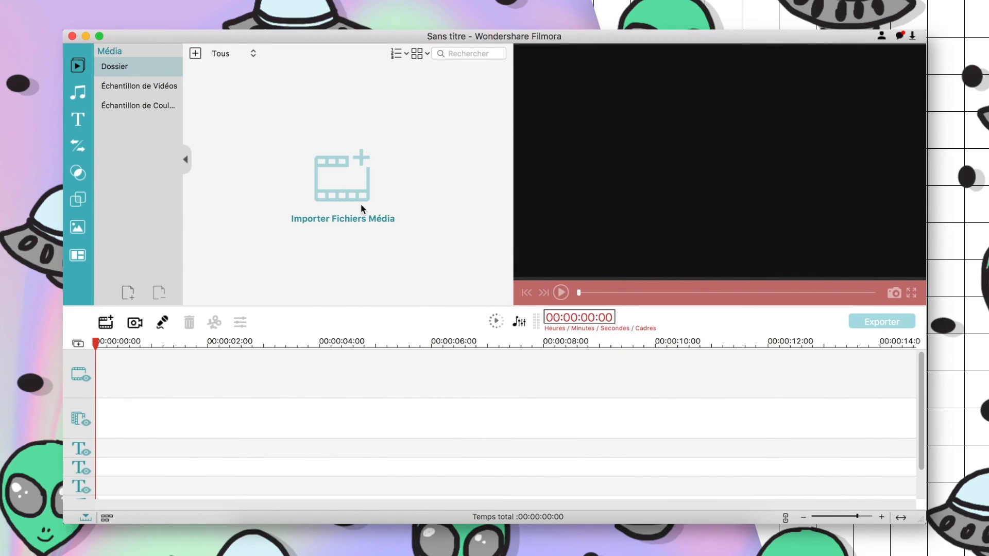
- Import the media files, place the stars image at the start of the main video track and shorten it to 14 frames
click(360, 204)
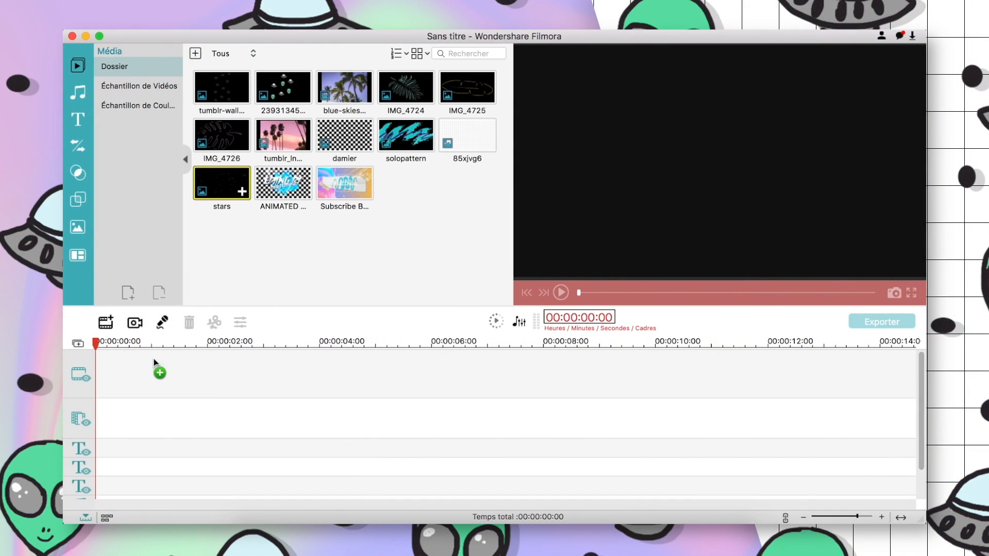
drag(153, 362, 131, 381)
drag(370, 370, 124, 372)
drag(130, 380, 128, 380)
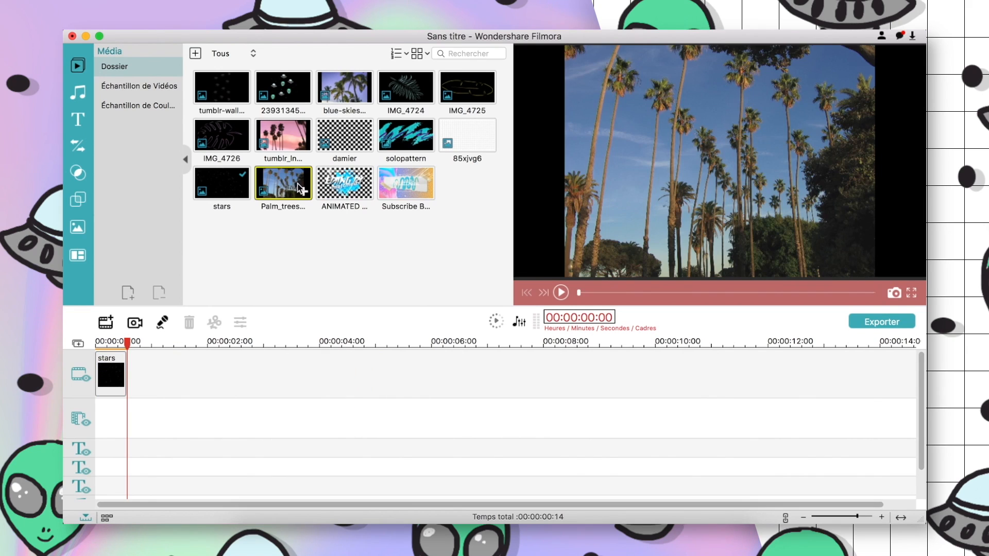
- Add the Palm_trees_in_Santa_Monica image right after the stars clip and crop it to 16:9
drag(282, 183, 215, 371)
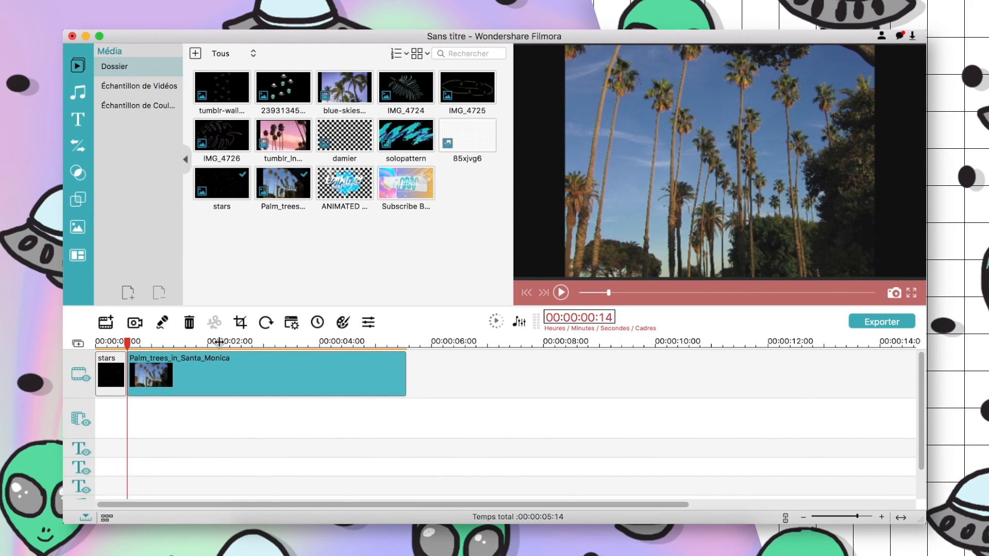
click(241, 323)
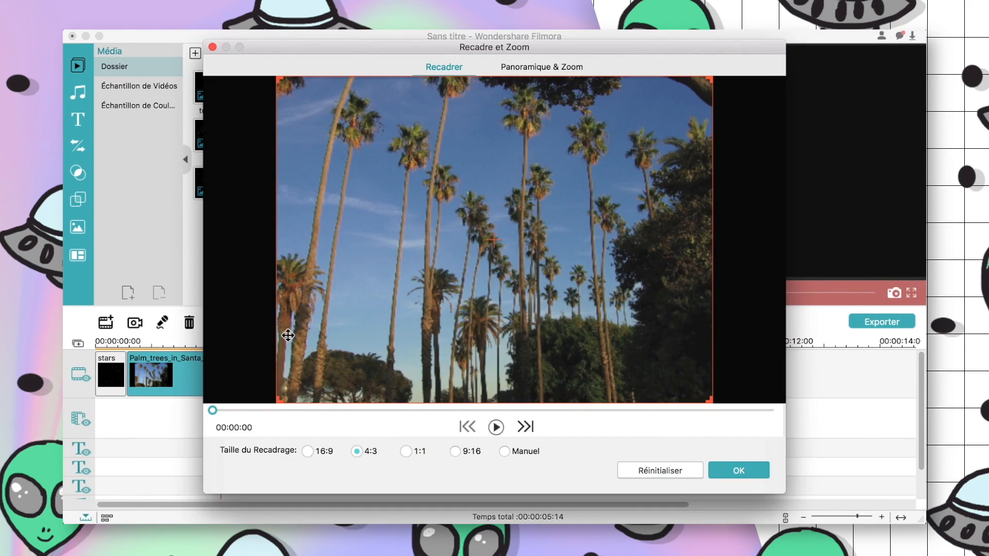
click(308, 451)
drag(472, 273, 479, 263)
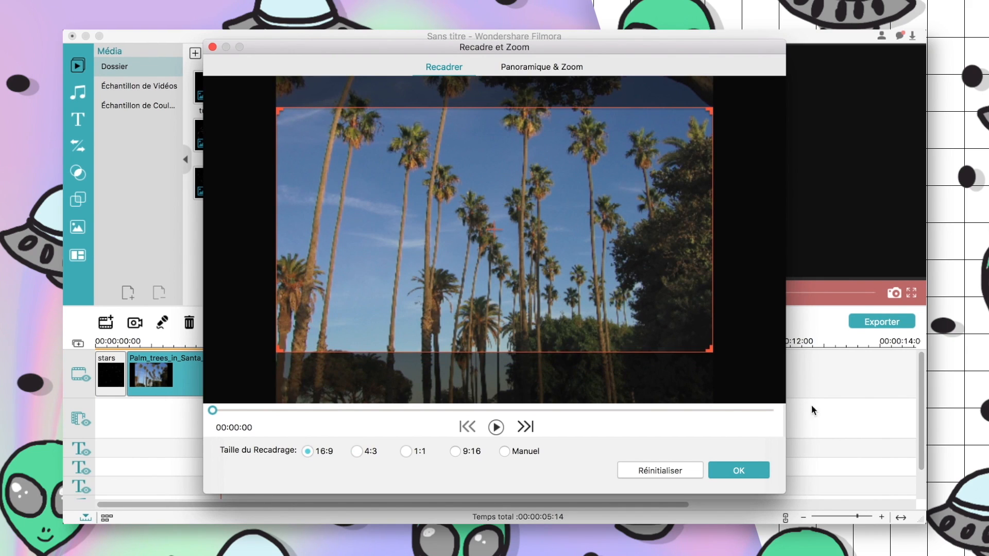
click(743, 470)
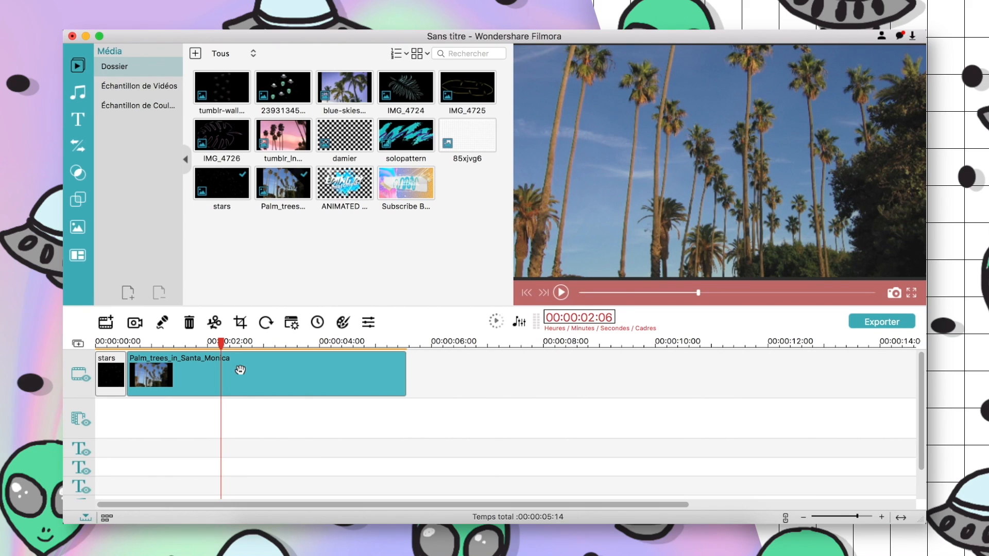
- Preview a few 3D transitions, add Orb 4 between the stars and palm trees clips, and shorten it
click(77, 148)
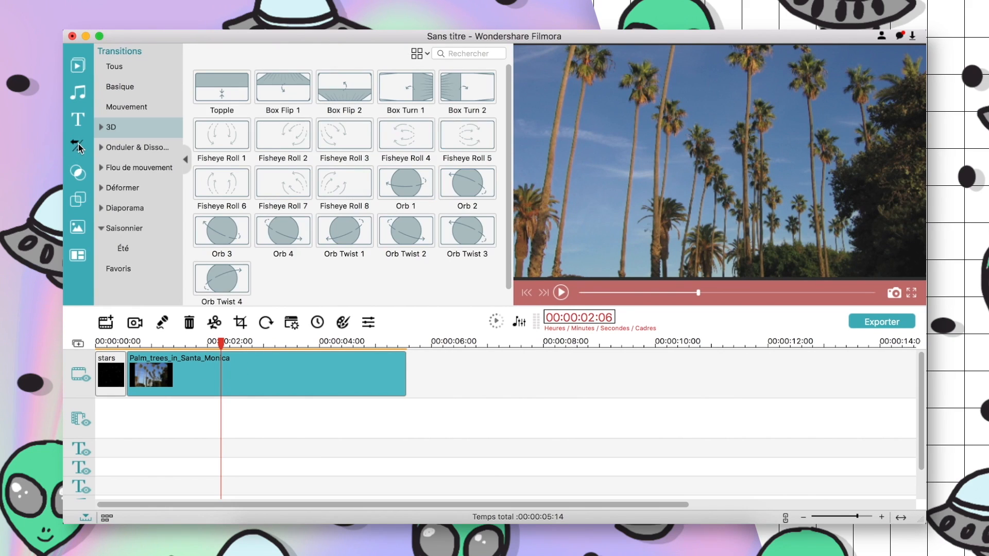
click(240, 133)
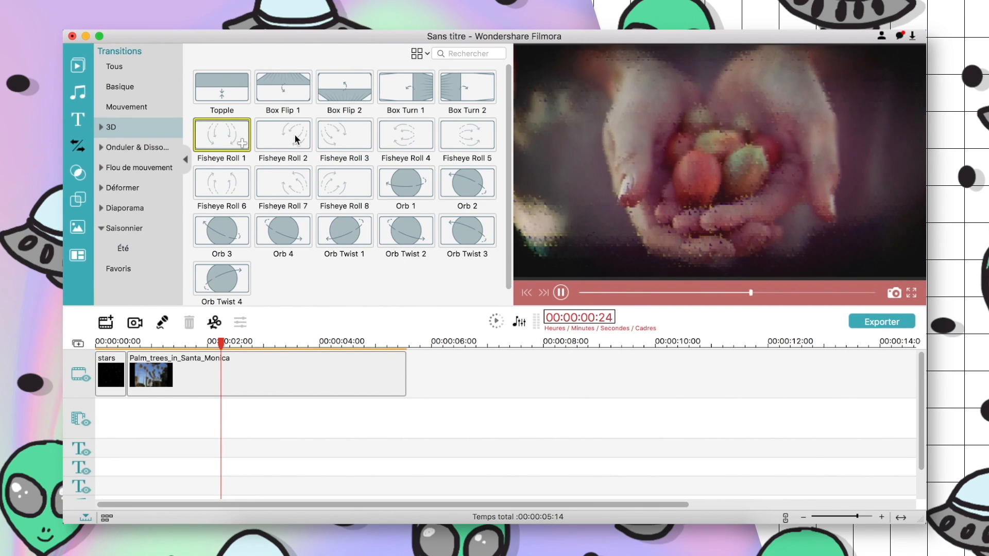
click(349, 225)
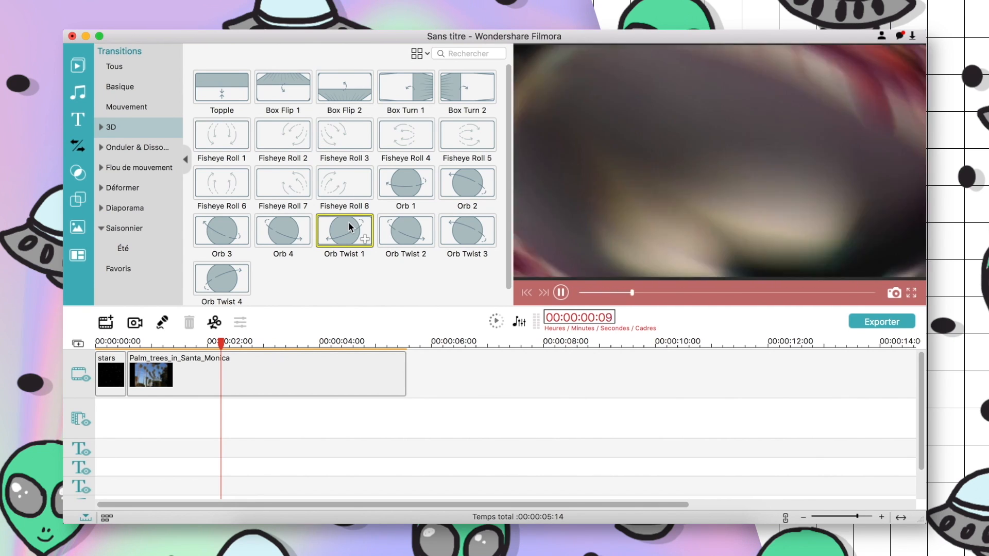
drag(283, 230, 122, 369)
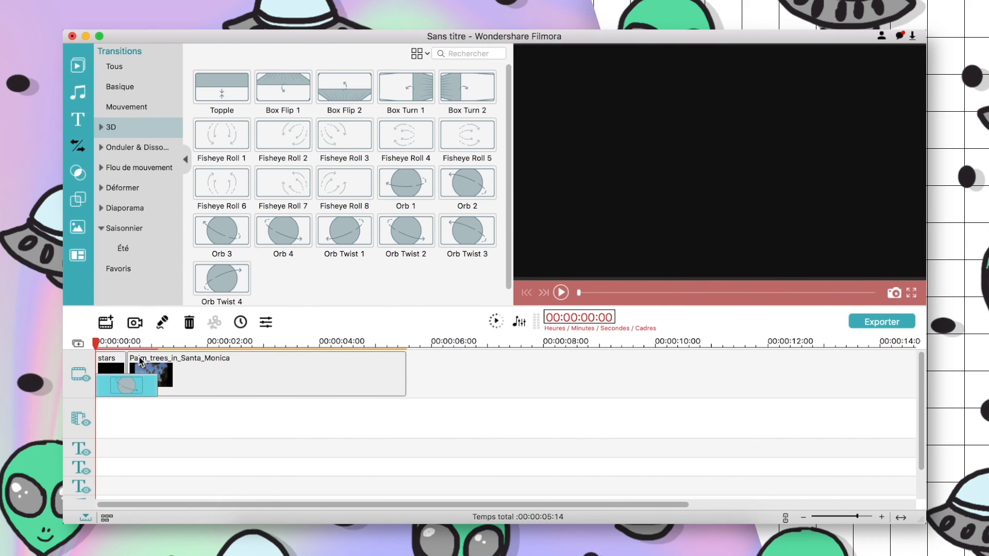
click(150, 384)
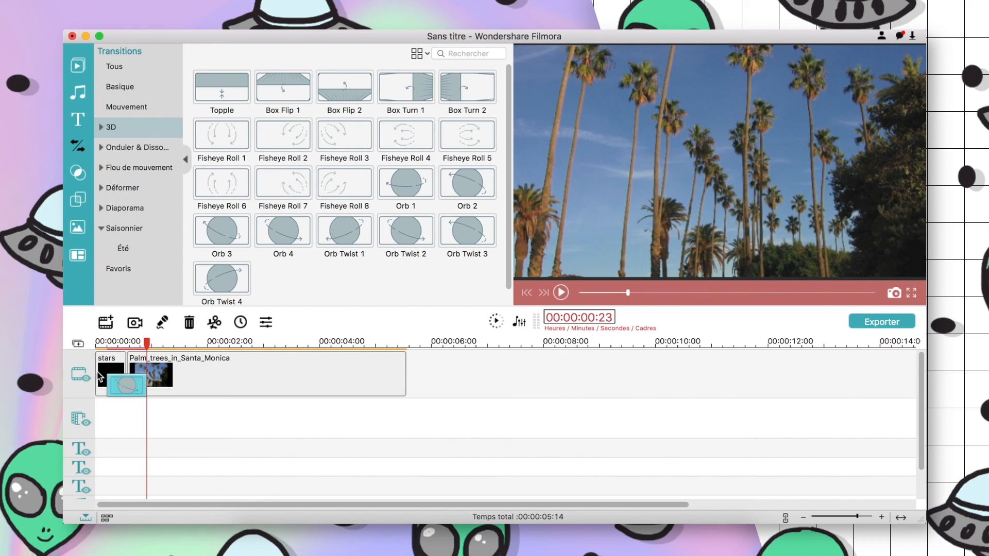
- Trim the stars clip to about 9 frames and play the transition from the beginning
click(104, 367)
drag(126, 366, 114, 367)
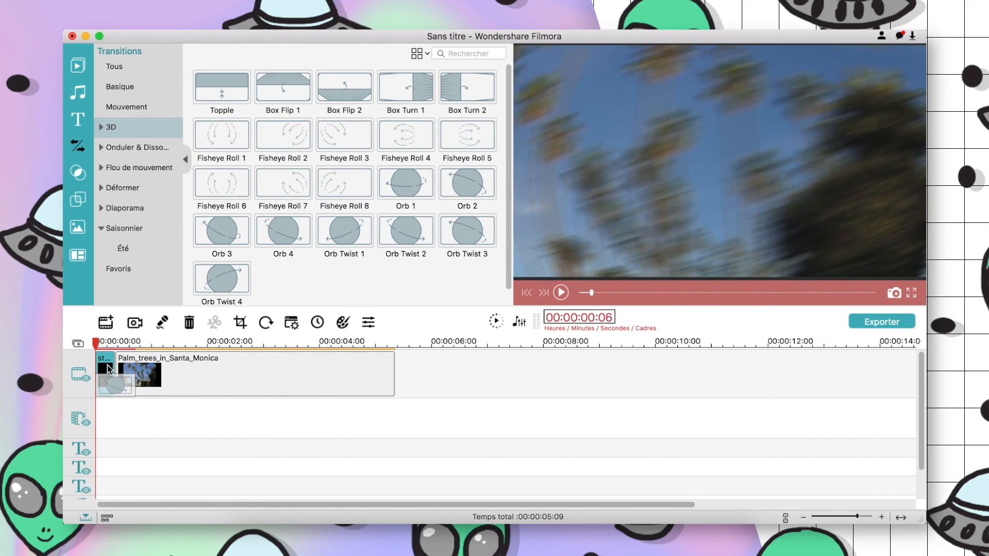
key(space)
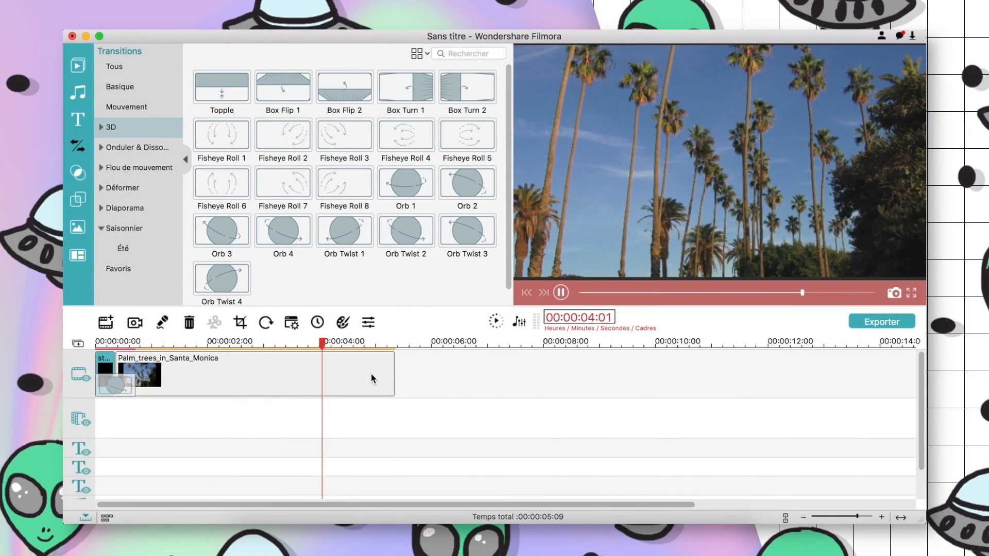
- Stop the playback and extend the palm trees clip so it ends at 00:00:11:05
key(space)
click(390, 369)
drag(391, 370, 418, 372)
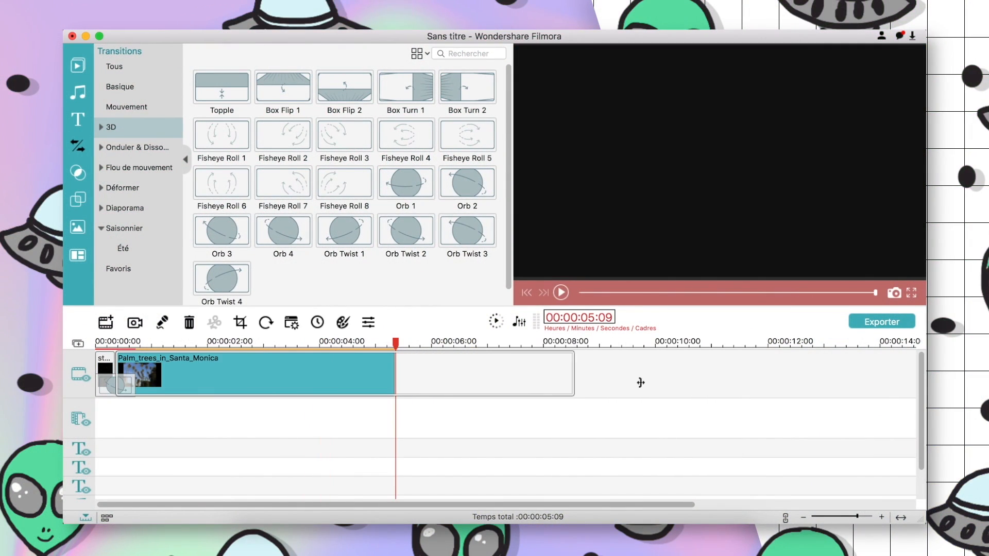
drag(722, 366, 722, 367)
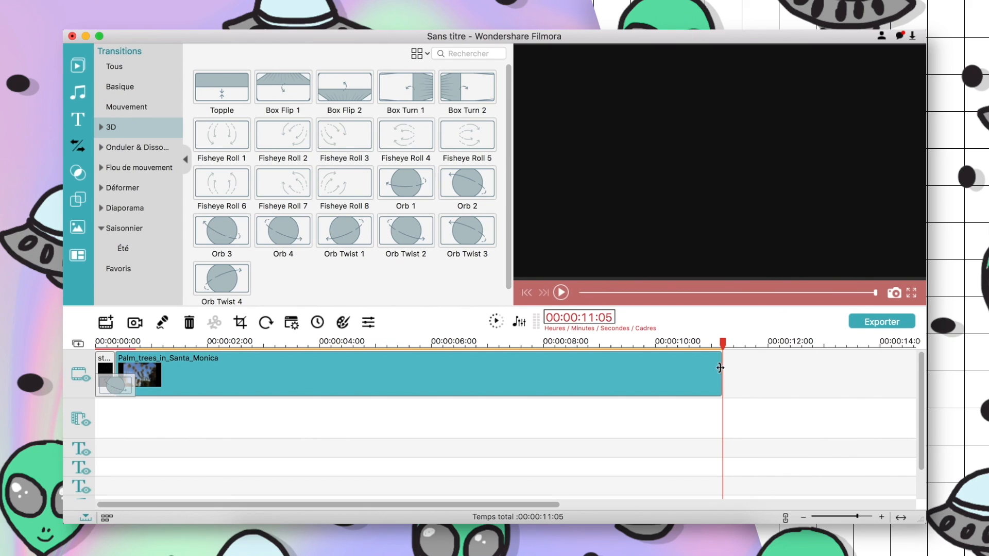
key(space)
- Preview the Light Leak 8 and Light Leak 7 overlays and add Light Leak 7 under the main video track
click(78, 201)
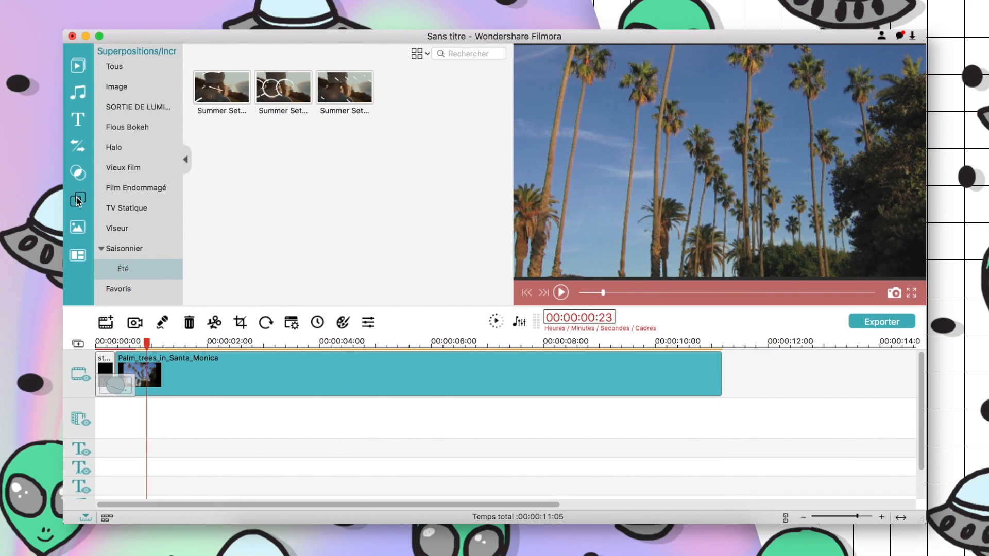
click(138, 107)
click(335, 137)
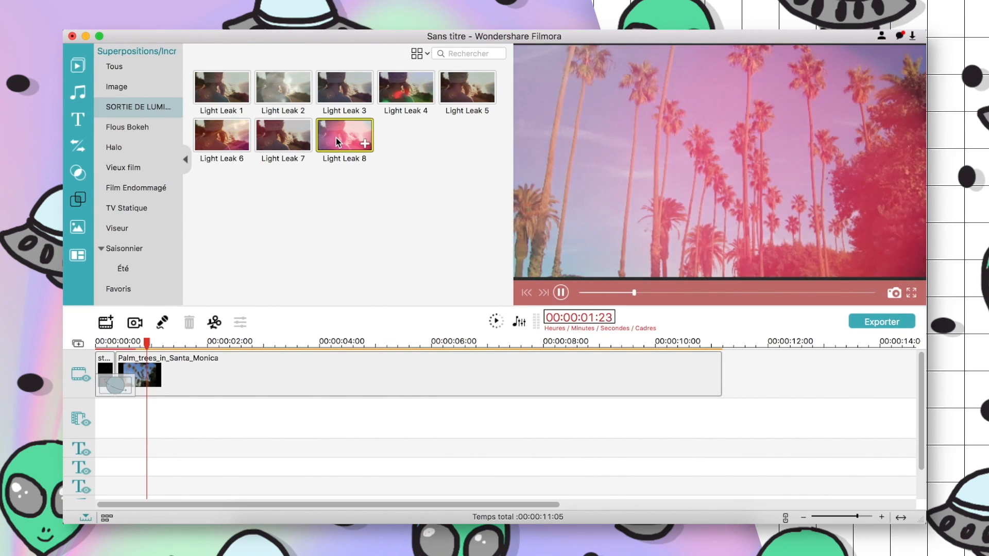
click(286, 143)
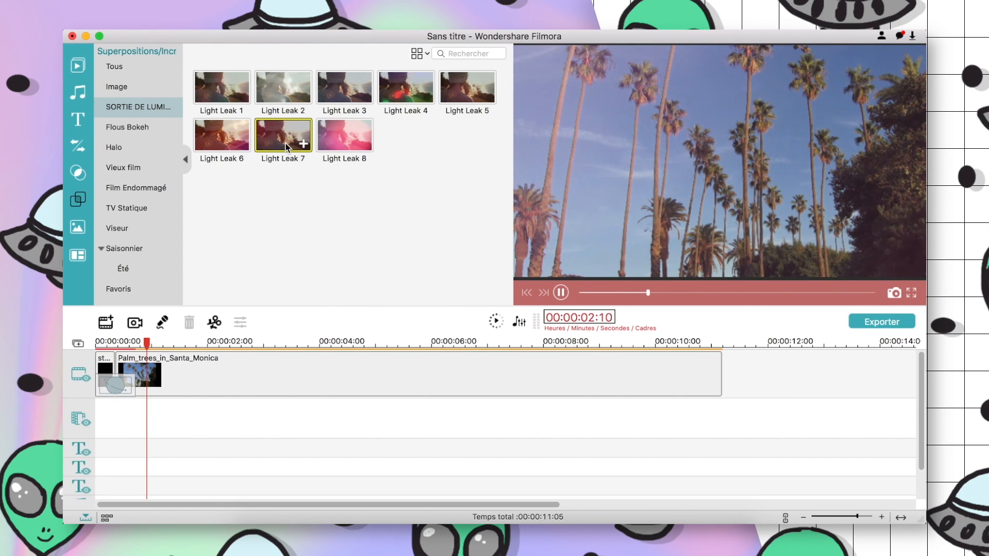
drag(285, 143, 151, 408)
- Stretch Light Leak 7 from the start of the timeline to 00:00:11:05 and play the result
click(199, 344)
click(176, 411)
drag(307, 408, 289, 408)
drag(376, 406, 721, 406)
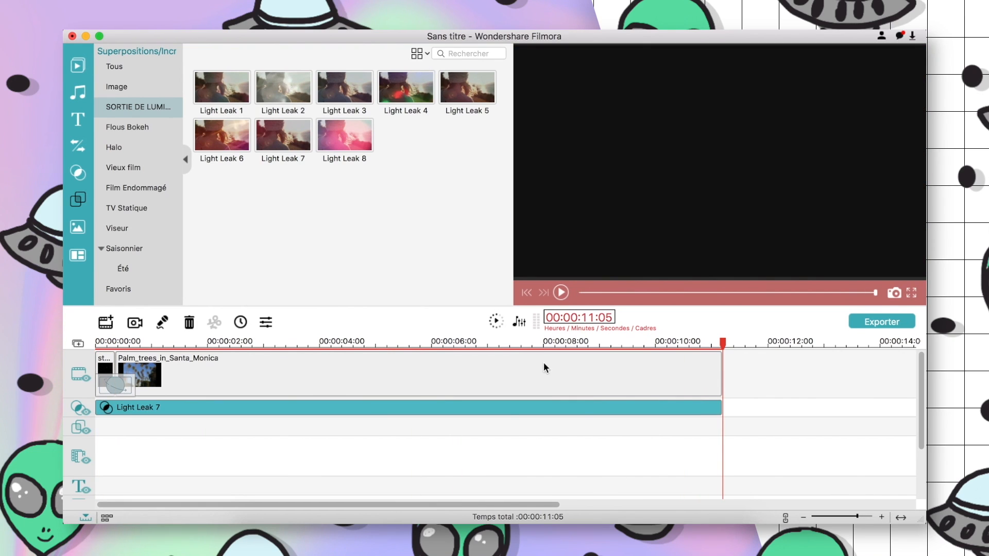
key(space)
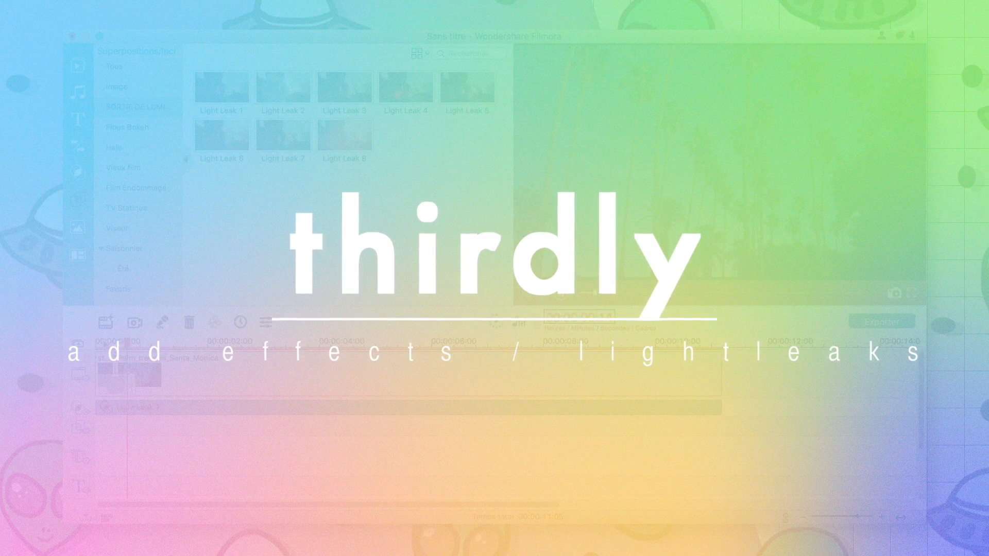
click(104, 343)
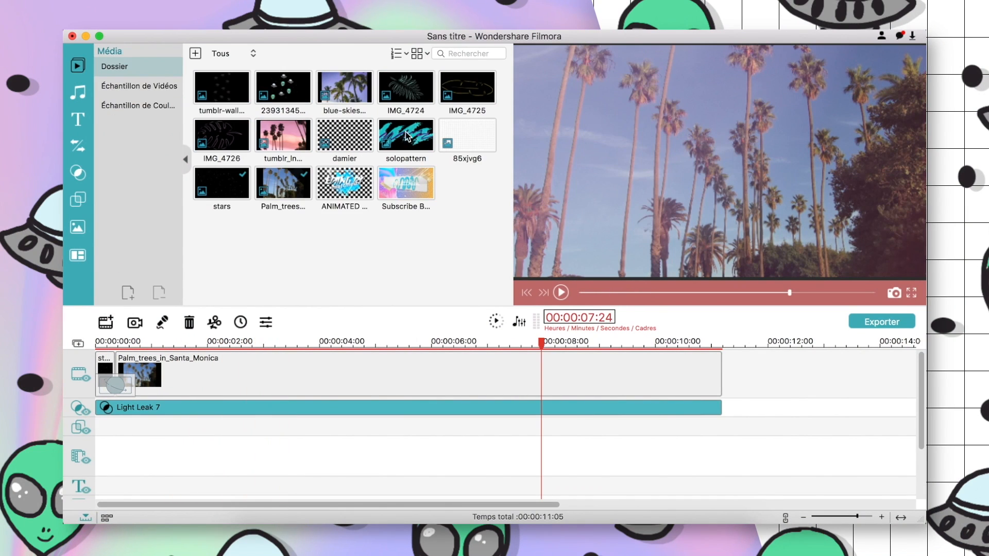
- Add the 85xjvg6 grid image to an overlay track after the stars clip and extend it to the end of the video
drag(468, 133, 113, 453)
drag(393, 453, 690, 452)
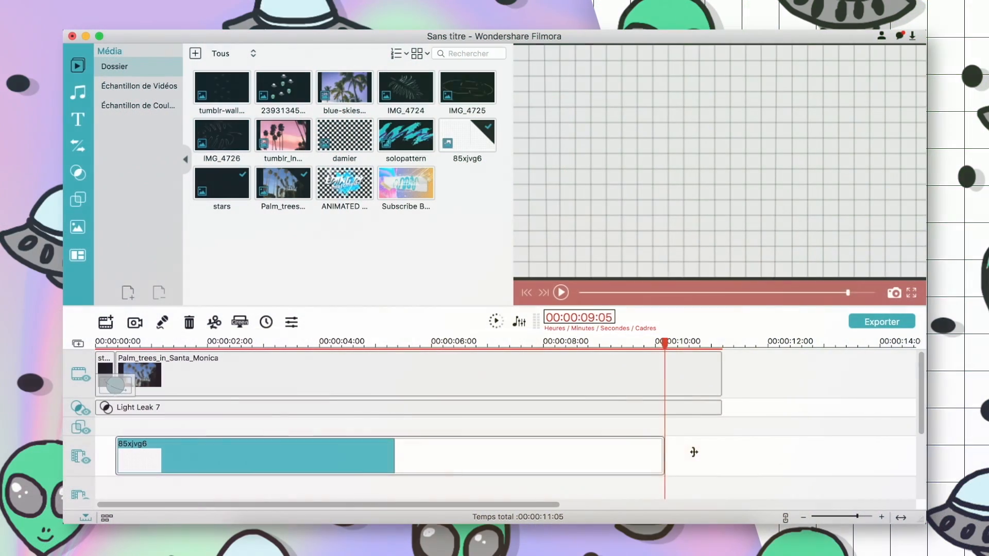
- Move the grid image to the right side of the frame and tilt it slightly so it forms a slanted panel
click(567, 342)
drag(731, 156, 857, 186)
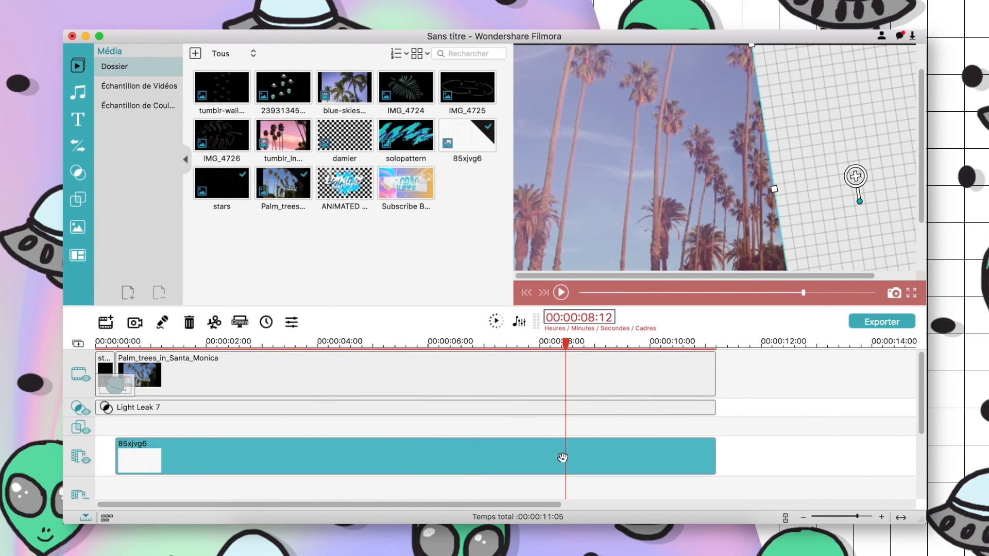
click(543, 425)
click(513, 458)
drag(873, 203, 870, 204)
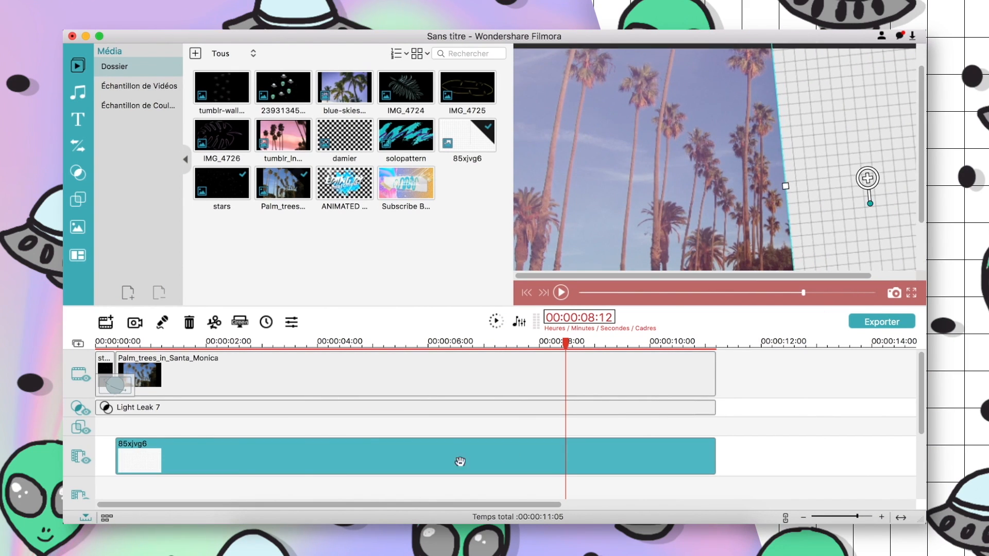
click(479, 427)
- Add the solopattern image on its own overlay track and reorder the clips so it sits one track above the grid image
scroll(438, 449, down, 2)
scroll(438, 448, up, 1)
drag(406, 136, 119, 476)
mouse_move(145, 410)
mouse_down()
mouse_move(146, 421)
mouse_move(146, 397)
mouse_up()
drag(154, 429, 155, 389)
drag(154, 471, 155, 430)
- Extend the solopattern clip to the end of the video and shift the pattern left within the frame
drag(392, 395, 715, 391)
click(526, 344)
drag(720, 161, 652, 163)
- Place the Subscribe Buttons and Search Bars Greenscreens Pack clip on the overlay track below the grid and split it at 00:00:29:15
drag(398, 189, 191, 441)
drag(857, 517, 847, 516)
drag(330, 443, 306, 443)
click(376, 342)
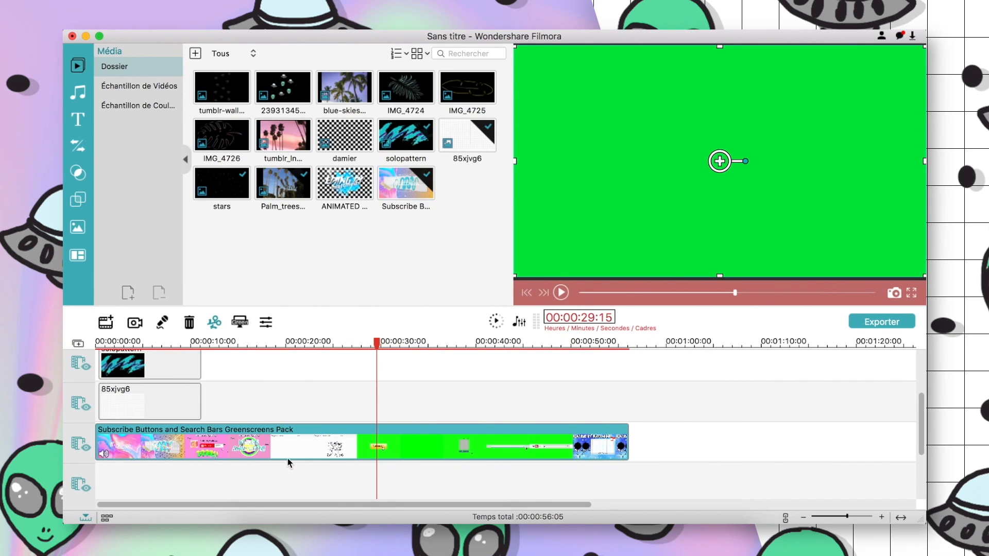
key(super+b)
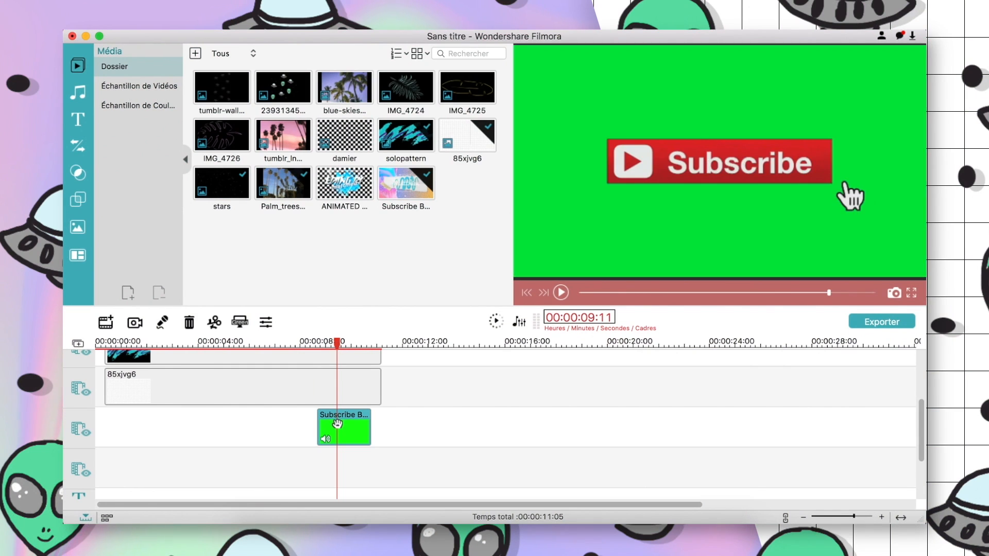
- Enable green screen keying on the trimmed subscribe button clip, removing its green background, and check a frame showing the button
double_click(338, 424)
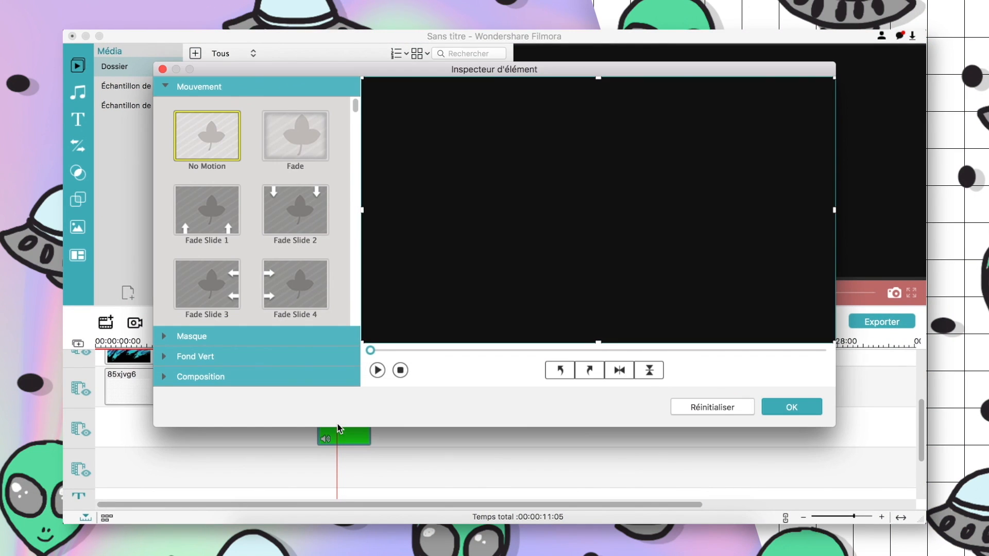
click(164, 356)
scroll(176, 180, up, 1)
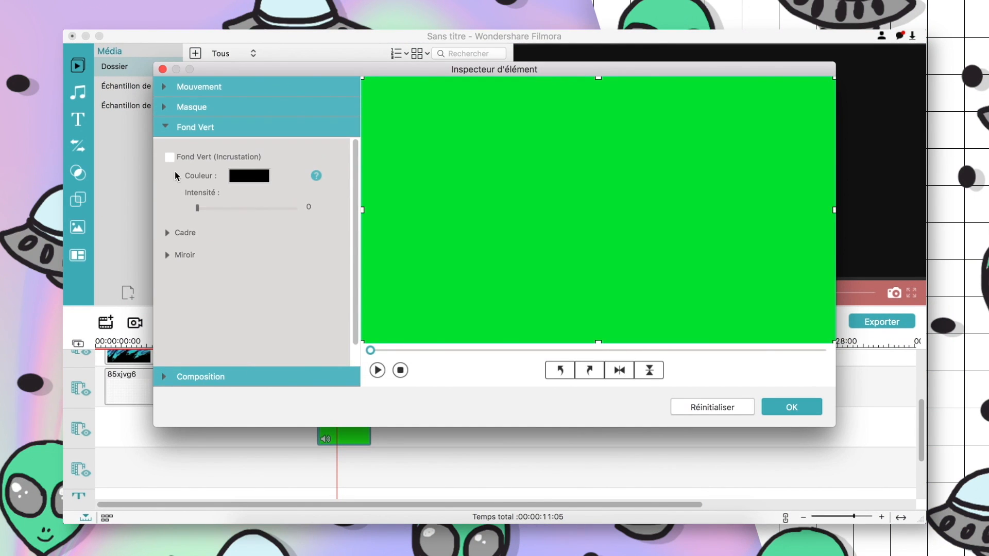
click(170, 156)
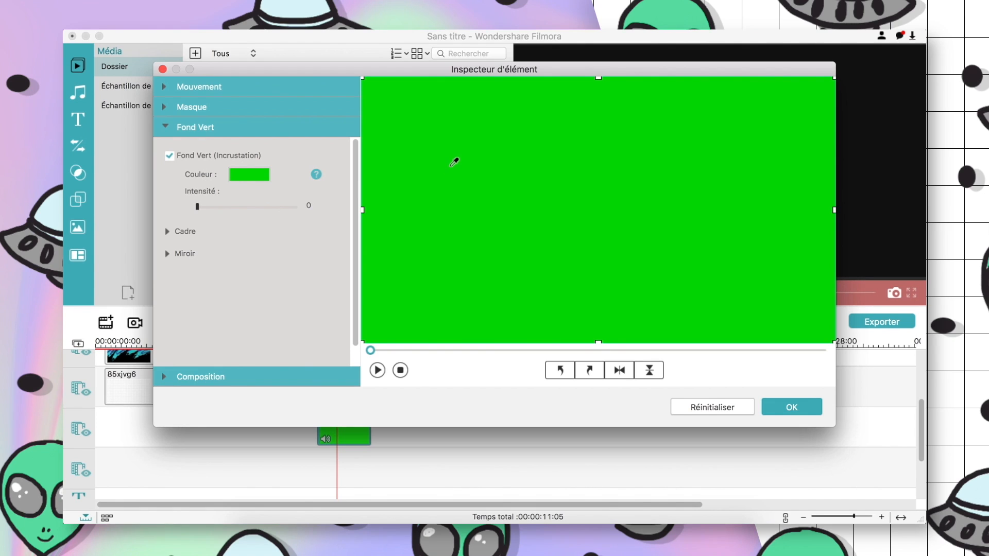
click(598, 351)
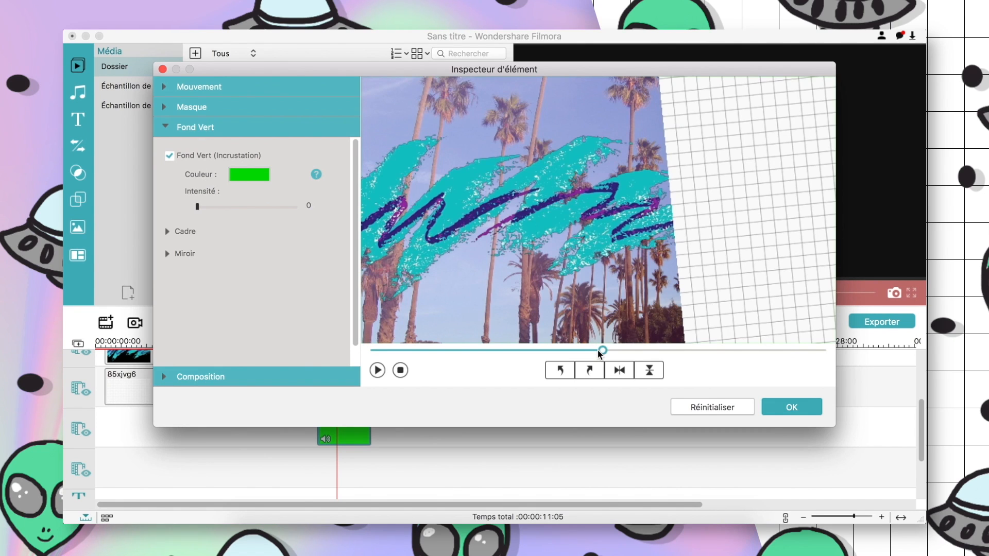
click(644, 350)
- Give the subscribe button clip an Ombre Portée drop shadow with a distance of 6 and an opacity of 11
click(169, 253)
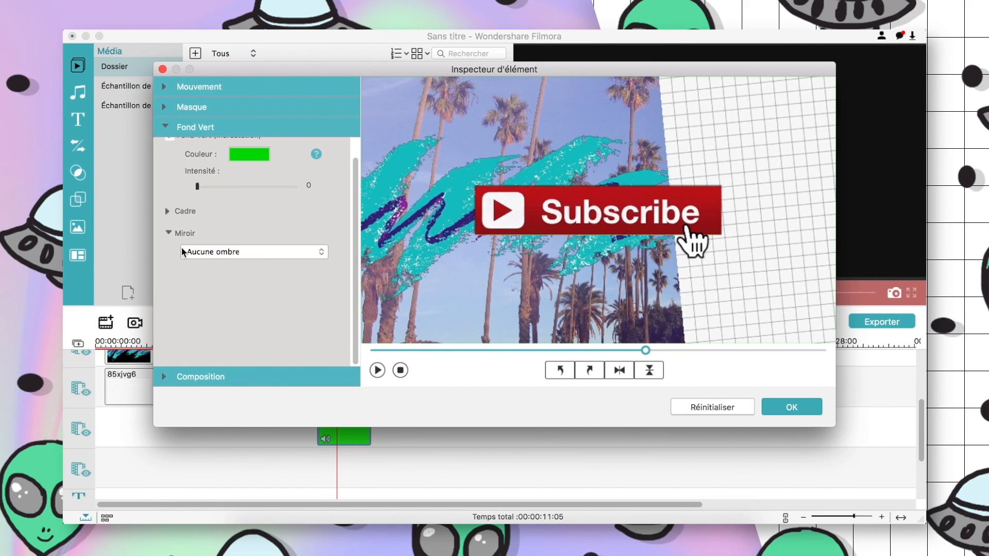
click(183, 251)
click(208, 262)
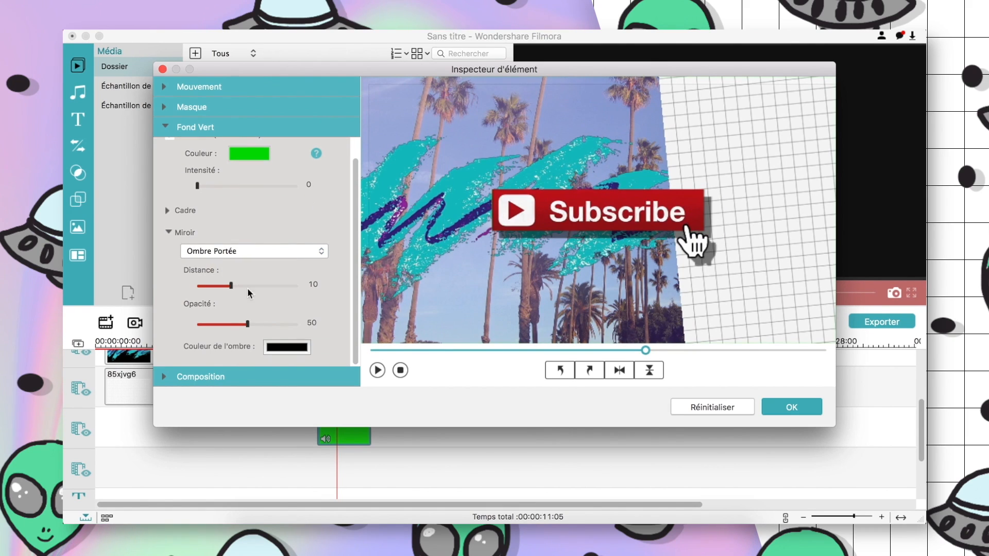
drag(215, 286, 220, 286)
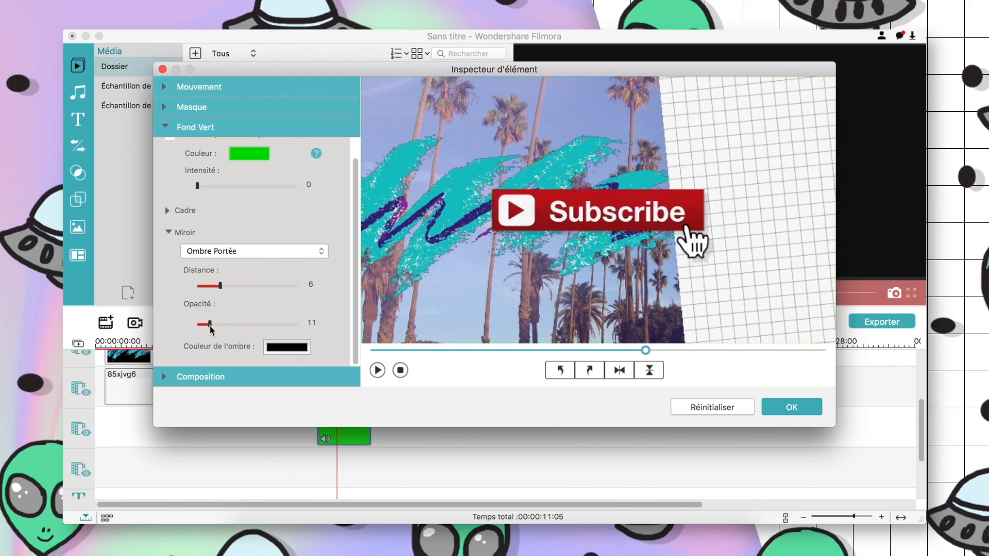
click(800, 410)
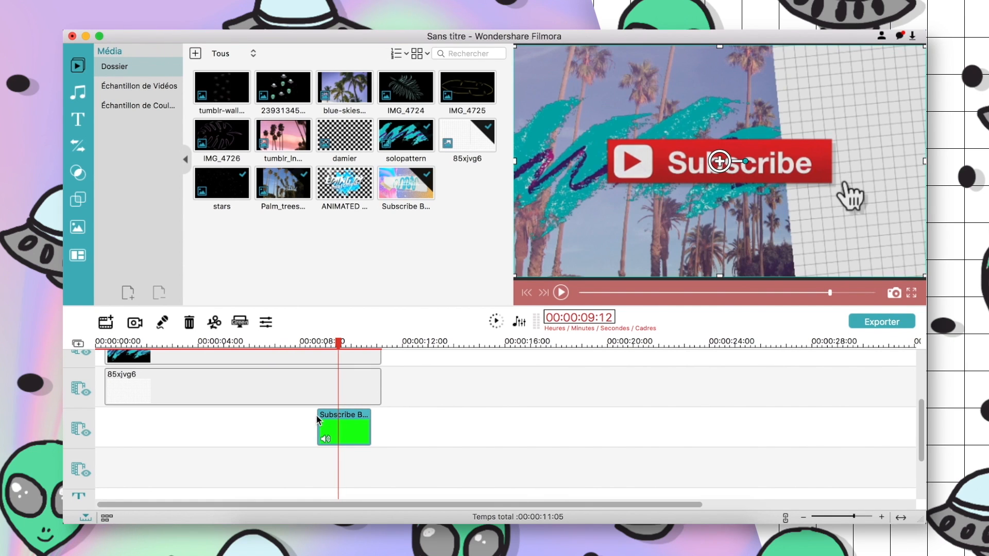
- Add Summer Set Sunshine Element 3 on the track below the subscribe clip and cut off everything after 00:00:09:13
click(77, 221)
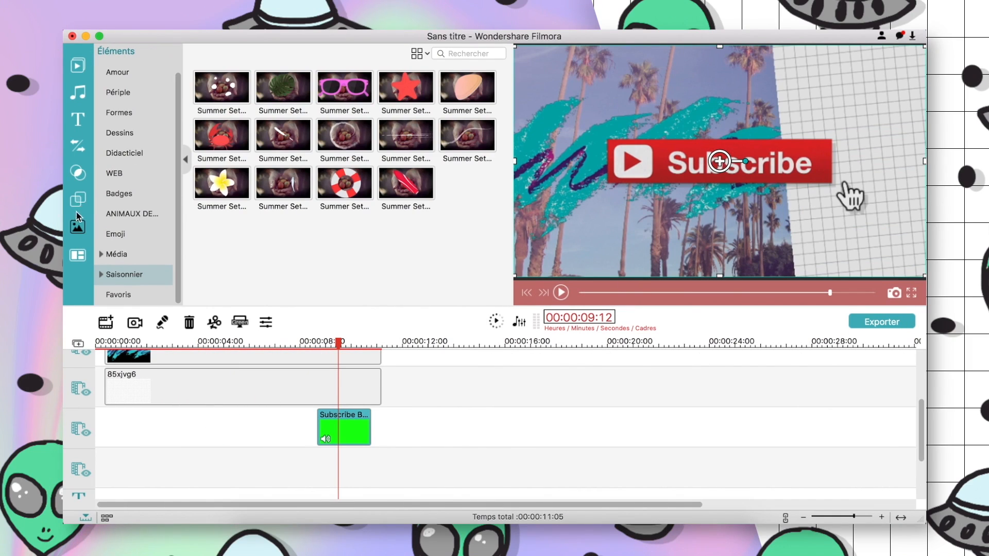
drag(350, 139, 339, 461)
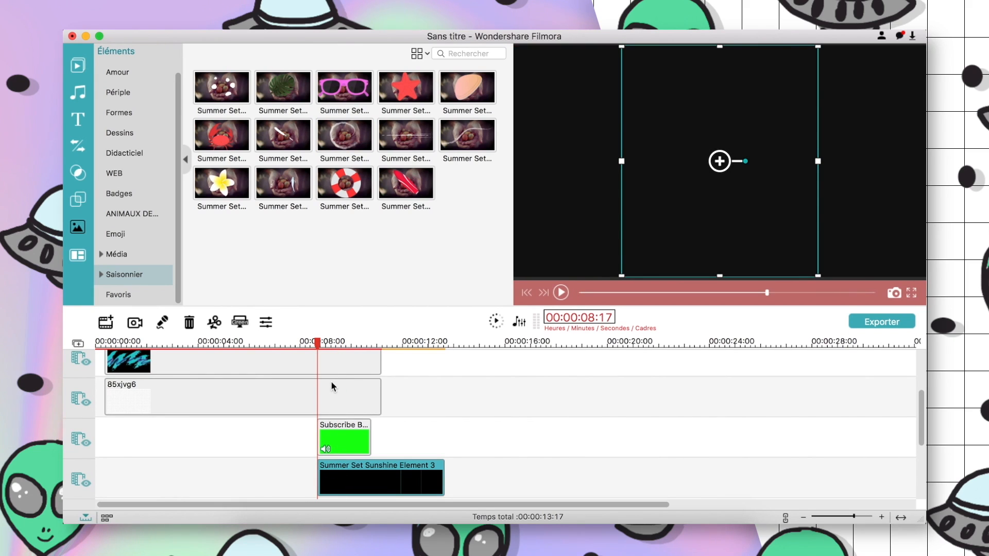
key(space)
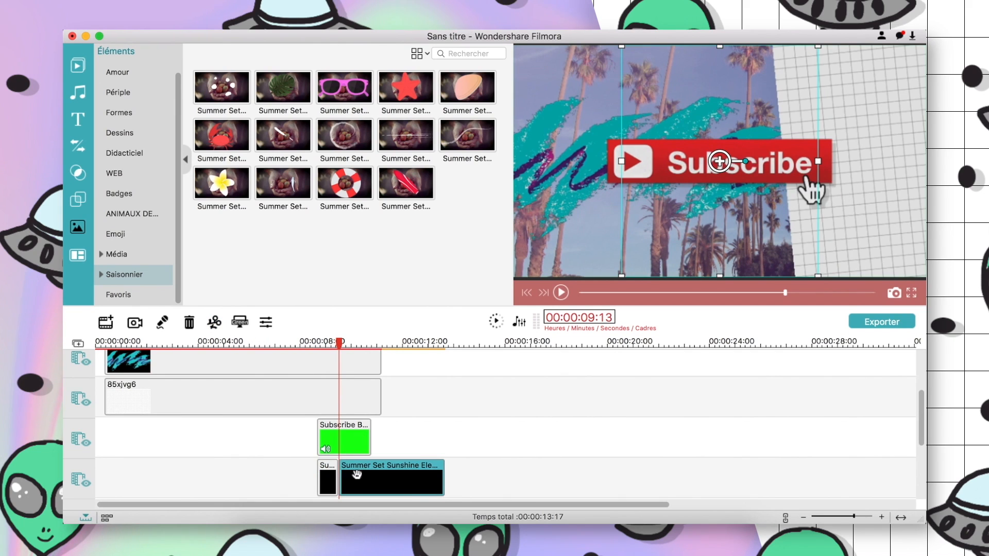
key(Delete)
- Move the trimmed Sunshine Element 3 clip to the middle of the subscribe clip, then shrink and centre it over the Subscribe button
scroll(358, 479, down, 1)
click(859, 517)
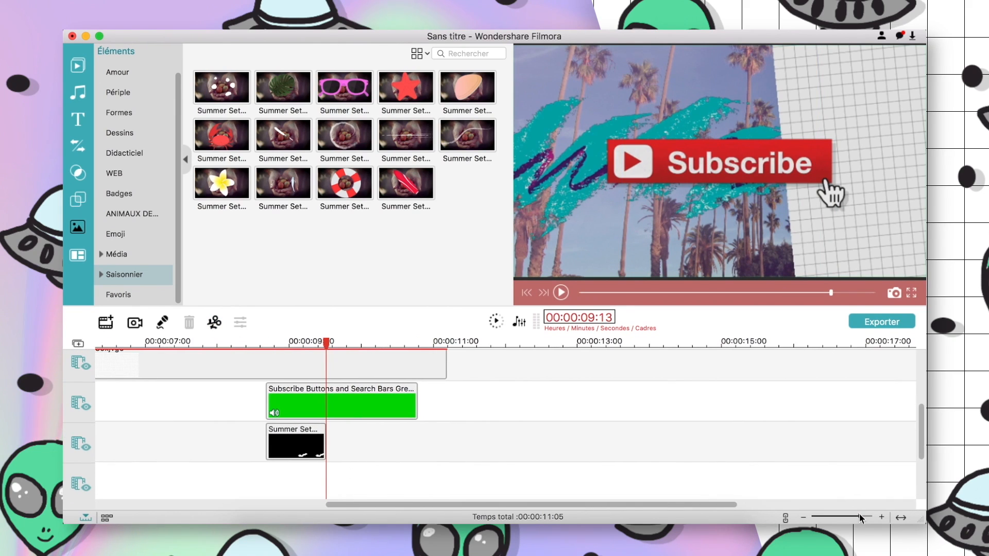
click(335, 349)
drag(344, 348, 342, 353)
drag(292, 443, 362, 442)
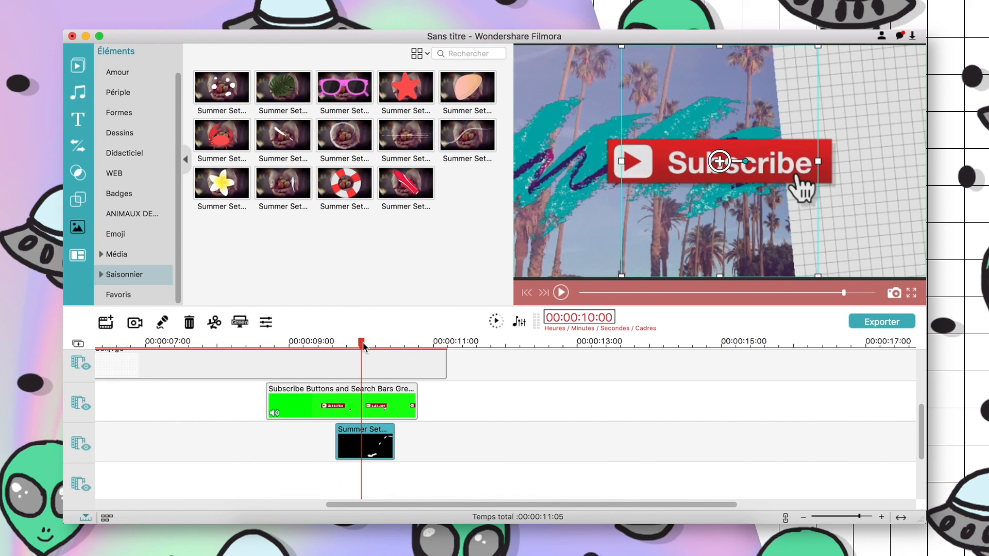
drag(817, 47, 734, 145)
drag(678, 211, 720, 163)
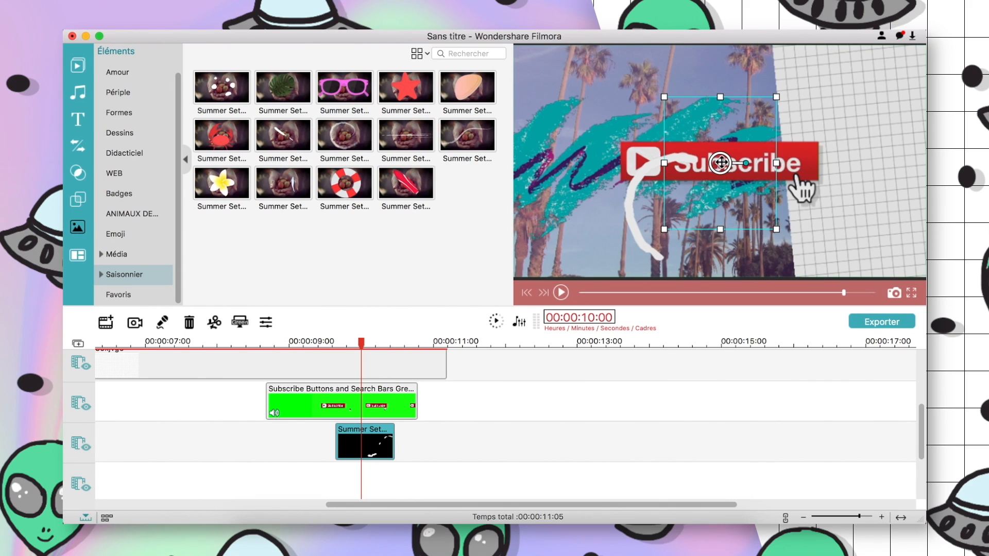
key(space)
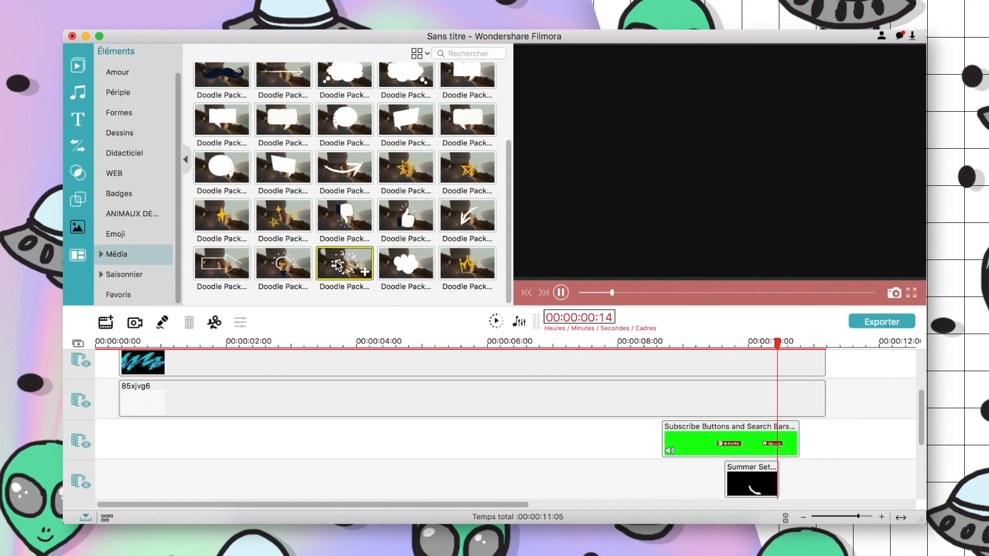
- Add Doodle Pack - Element 7 on a new overlay track, trim it at 00:00:07:20 and shift it to overlap the subscribe clip's start
mouse_move(337, 265)
mouse_down()
mouse_move(635, 477)
mouse_move(618, 486)
mouse_move(565, 475)
mouse_up()
click(562, 344)
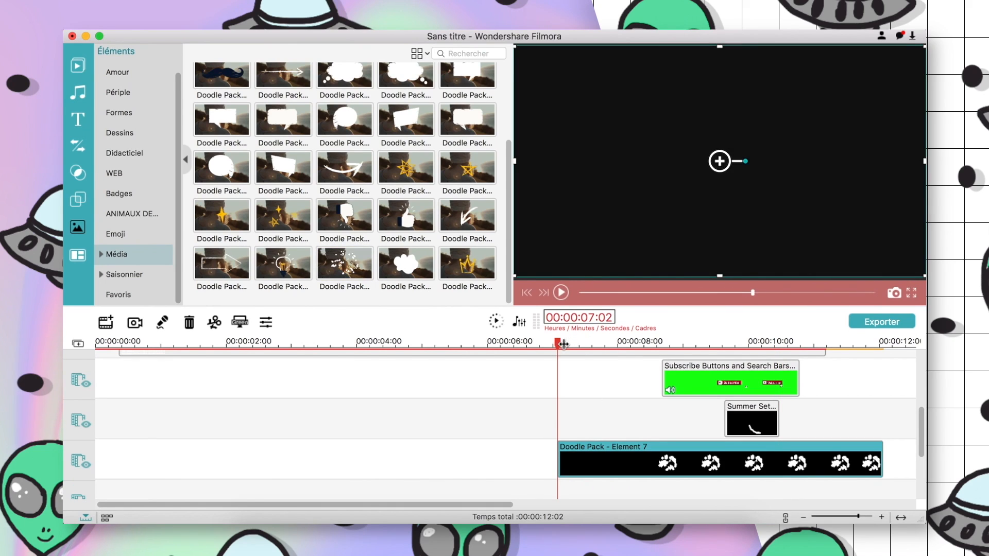
key(space)
key(space)
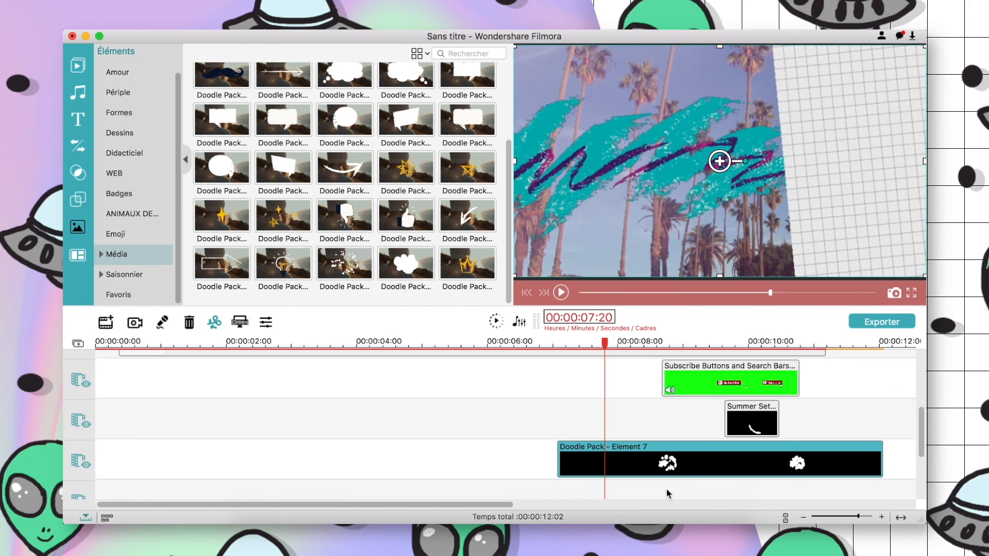
key(super+b)
key(Delete)
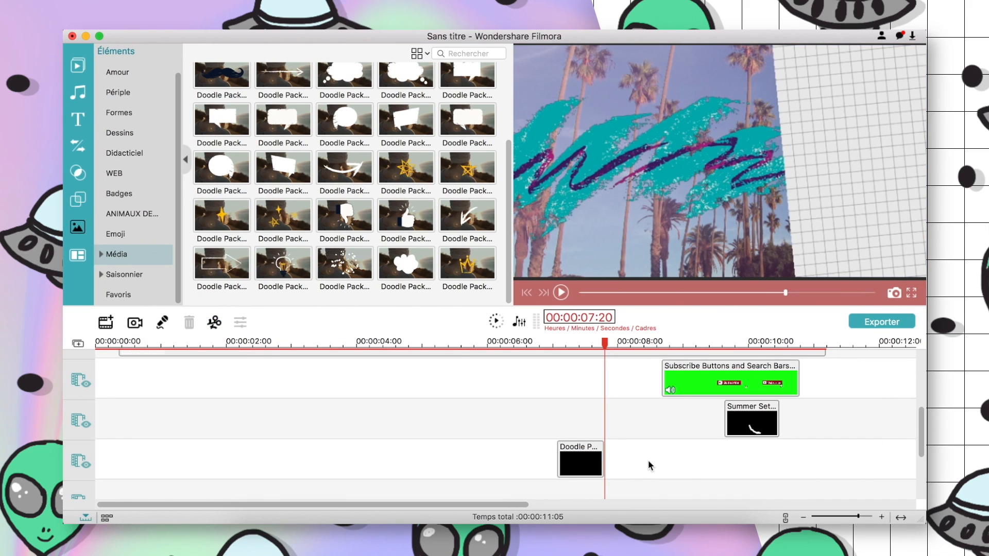
drag(580, 466, 644, 449)
- Place the Summer Set Sunshine Element 10 leaf on the track below the doodle, shrunk into the frame's bottom-right corner
scroll(535, 455, down, 2)
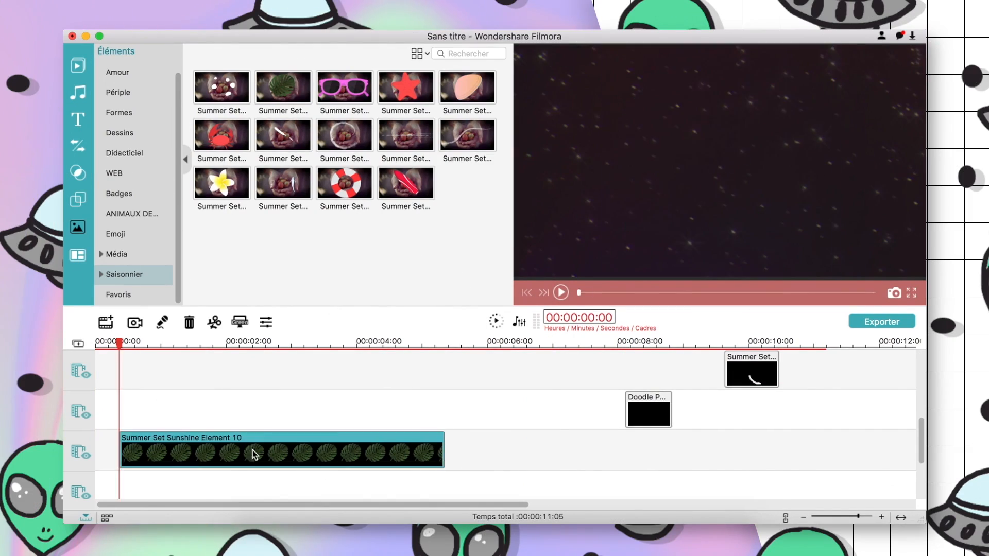
drag(835, 277, 736, 179)
drag(670, 113, 872, 254)
- Paste two copies of the leaf clip end to end on its track and trim the last one at the video's end
click(454, 344)
key(super+v)
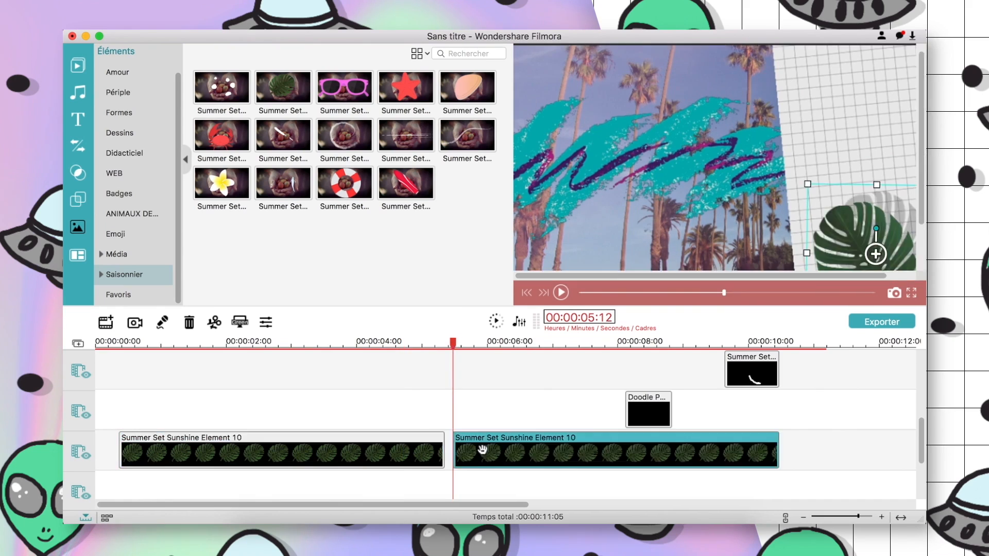
drag(481, 450, 473, 450)
scroll(481, 450, right, 5)
click(529, 344)
key(super+v)
scroll(678, 466, down, 2)
click(582, 344)
drag(851, 465, 582, 465)
scroll(582, 466, left, 5)
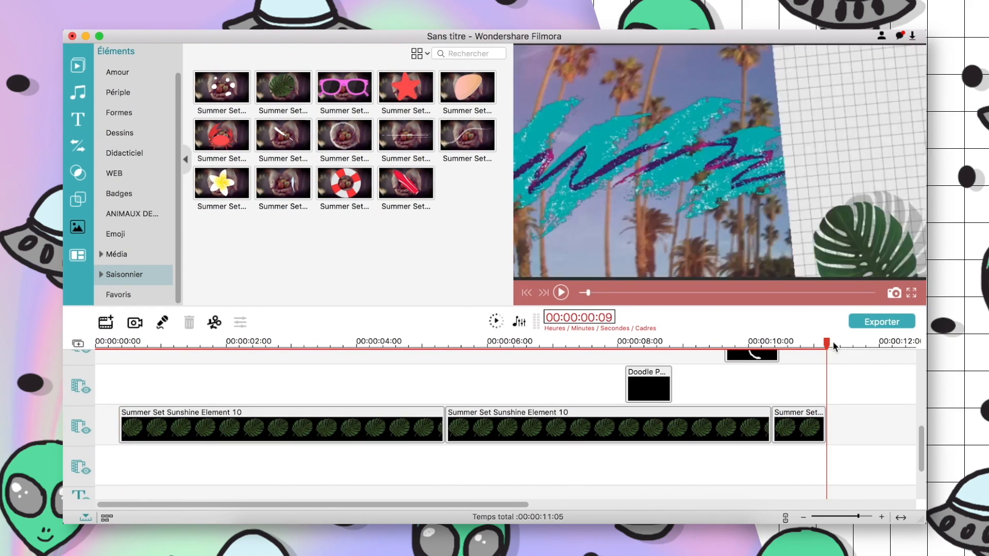
- Paste another leaf copy on the next track from the video's start, enlarge it slightly and shift it toward the frame's right edge
drag(831, 343, 119, 344)
key(super+v)
click(311, 344)
drag(807, 184, 799, 176)
drag(872, 223, 888, 229)
- Fill the second leaf track with copies of the enlarged leaf, trimming the last one to match the video's end
click(457, 344)
key(super+v)
drag(485, 459, 460, 459)
click(766, 344)
key(super+v)
drag(783, 466, 765, 465)
click(746, 344)
scroll(747, 443, right, 5)
drag(874, 453, 614, 453)
scroll(614, 453, left, 5)
click(490, 344)
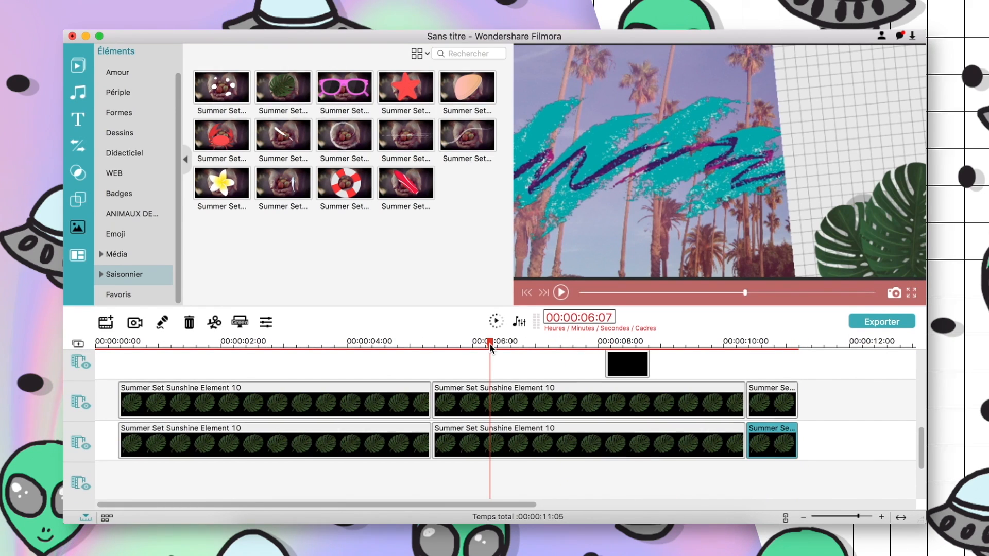
- Add the seasonal Summer Set Sunshine Title 1 to the first text track, starting at the beginning of the video
click(78, 121)
click(127, 208)
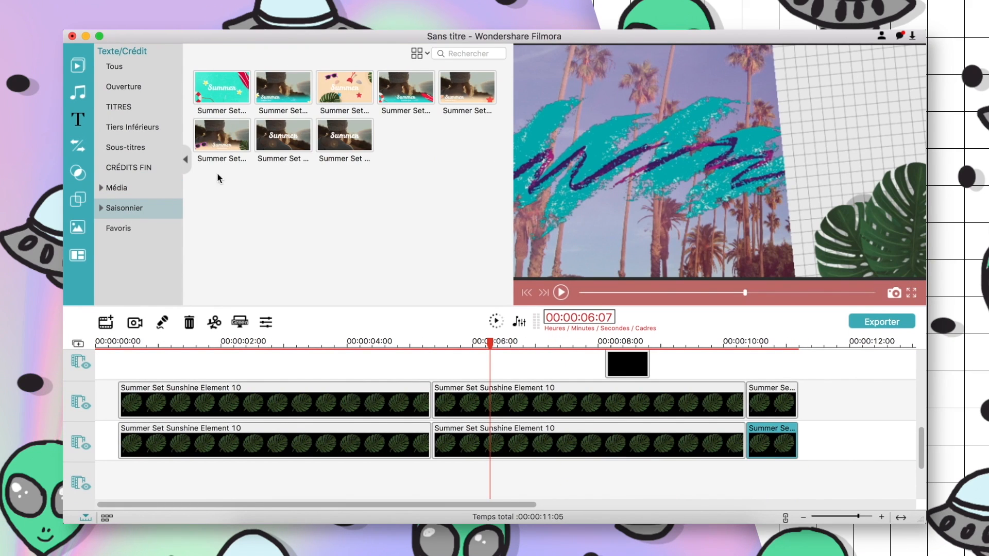
drag(126, 493, 123, 417)
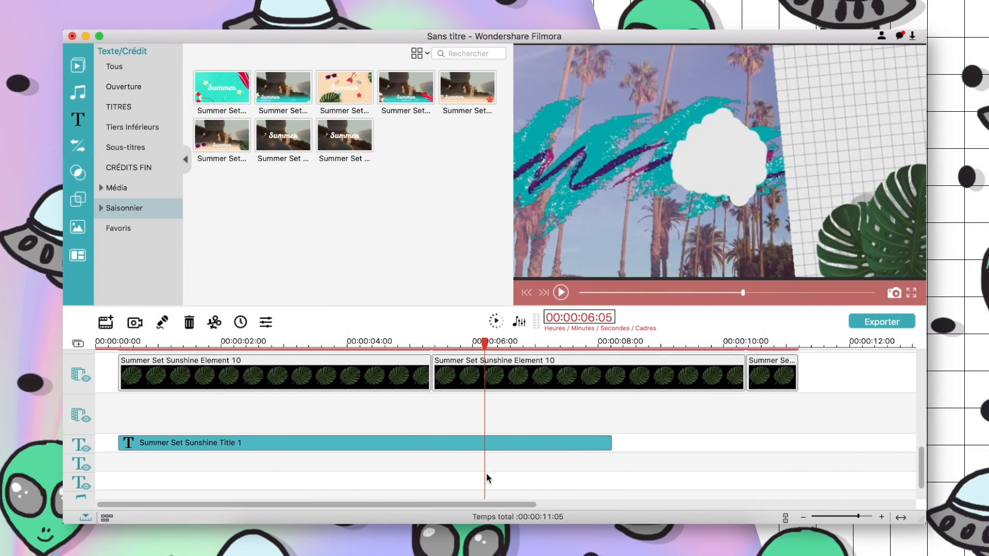
- Delete the placeholder text "Summer" from Summer Set Sunshine Title 1
double_click(488, 444)
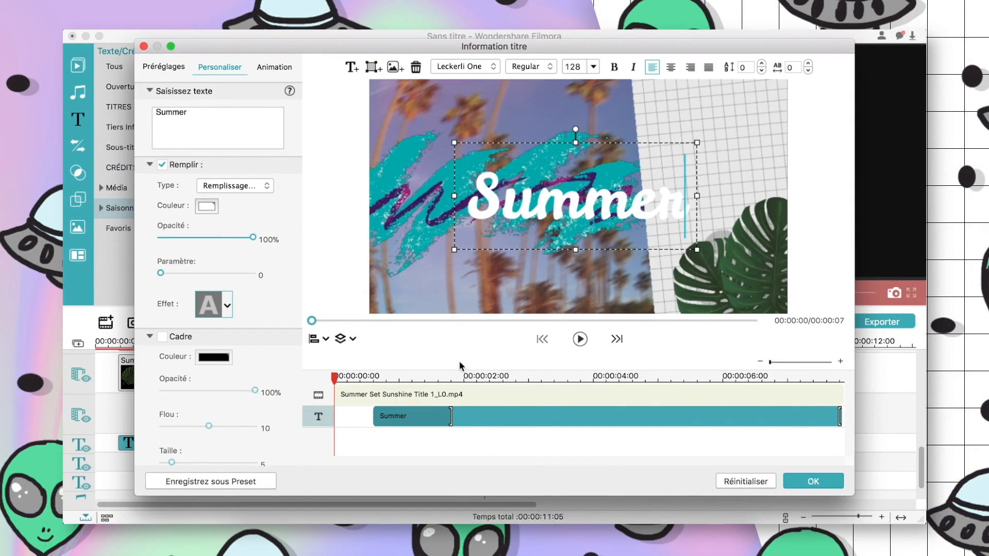
drag(173, 113, 155, 113)
key(BackSpace)
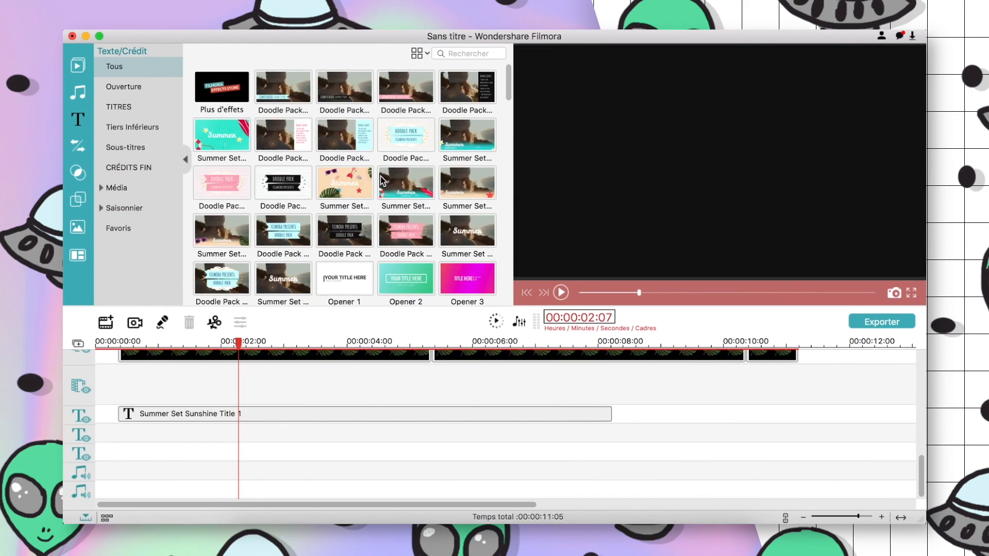
- Browse all title presets and preview Opener 6, Opener 18 and Opener 19
scroll(381, 180, down, 5)
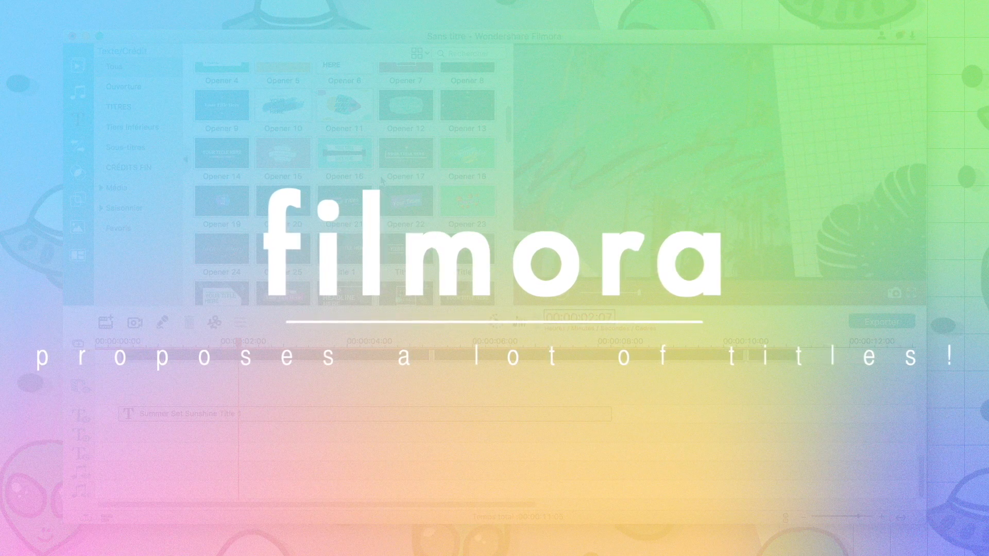
scroll(356, 216, up, 3)
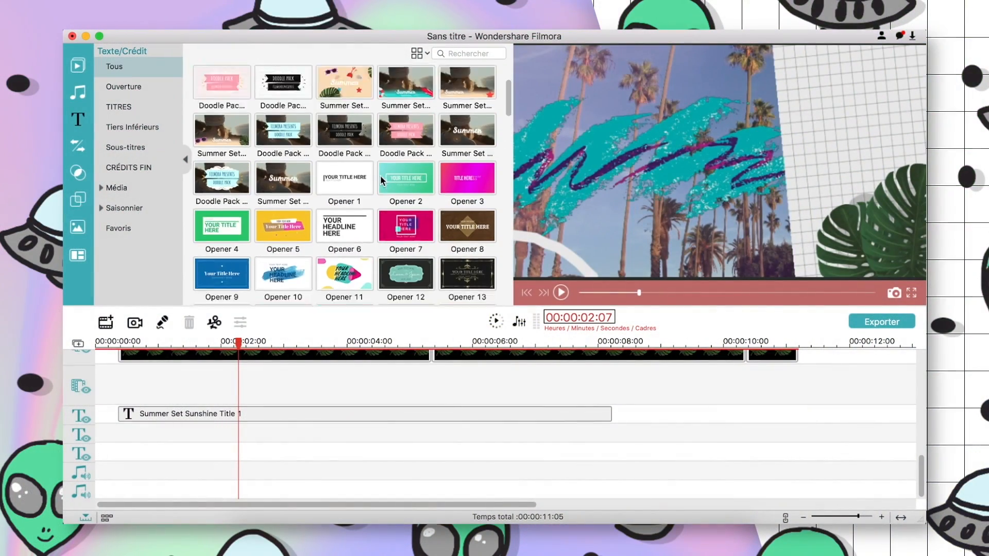
click(351, 223)
click(469, 276)
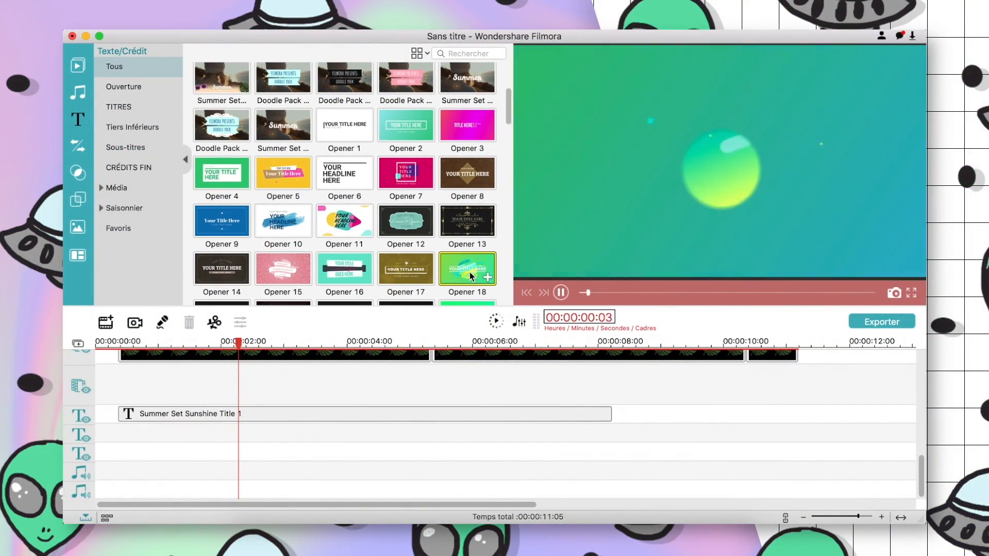
scroll(470, 275, down, 2)
click(223, 210)
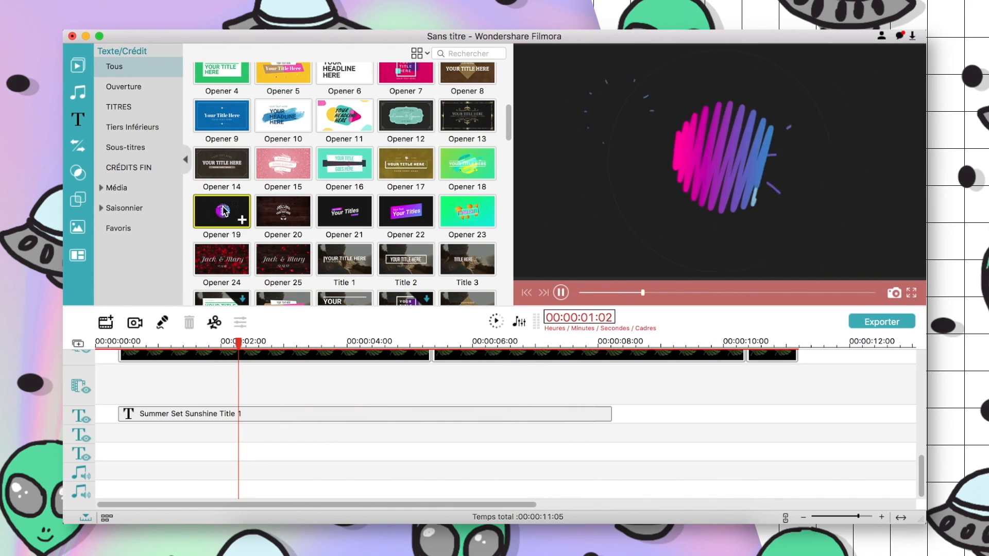
- Set the small upper line of the Opener 21 title to "editing by" in the Pink Blue font
click(495, 71)
scroll(494, 71, up, 5)
click(494, 71)
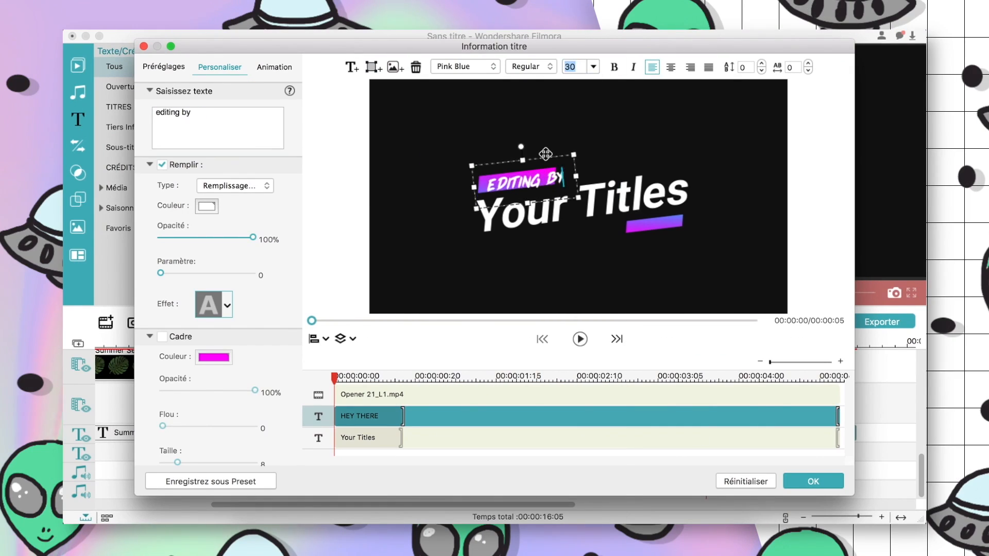
- Replace Opener 21's main text "Your Titles" with the editor's first name, set it in the Pink Blue font and apply the title
click(548, 212)
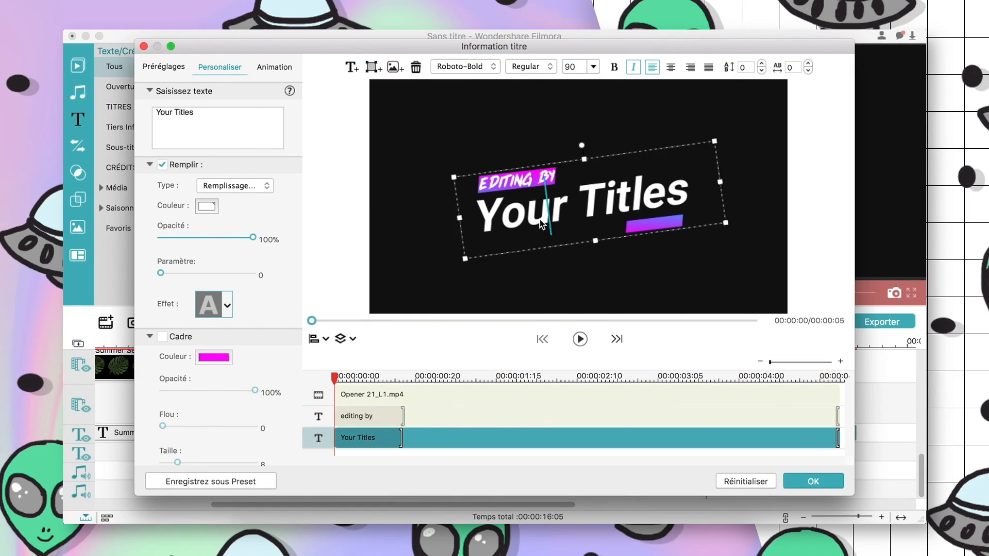
triple_click(206, 128)
text(matthieu)
click(495, 68)
scroll(483, 166, up, 2)
scroll(483, 168, up, 20)
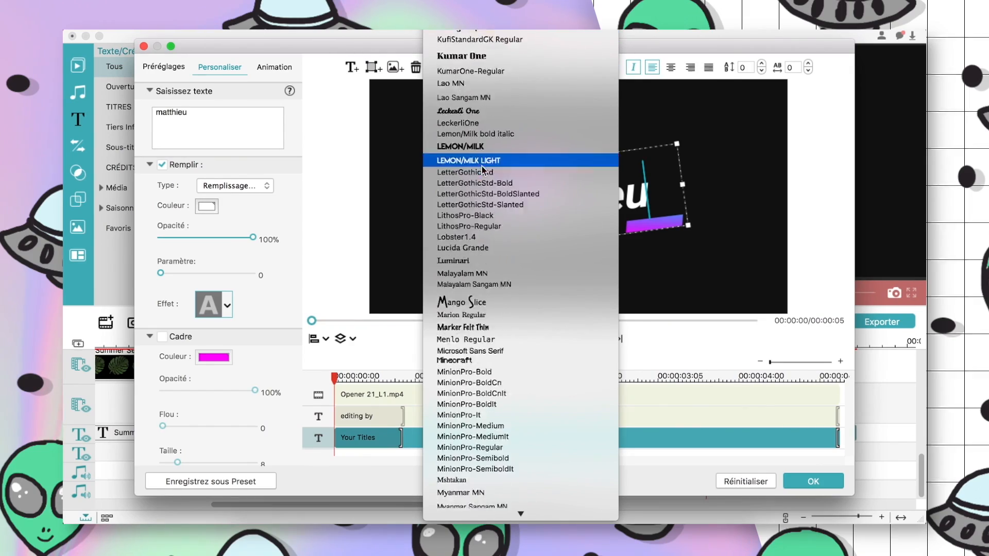
click(482, 167)
click(489, 67)
scroll(485, 205, up, 8)
click(483, 202)
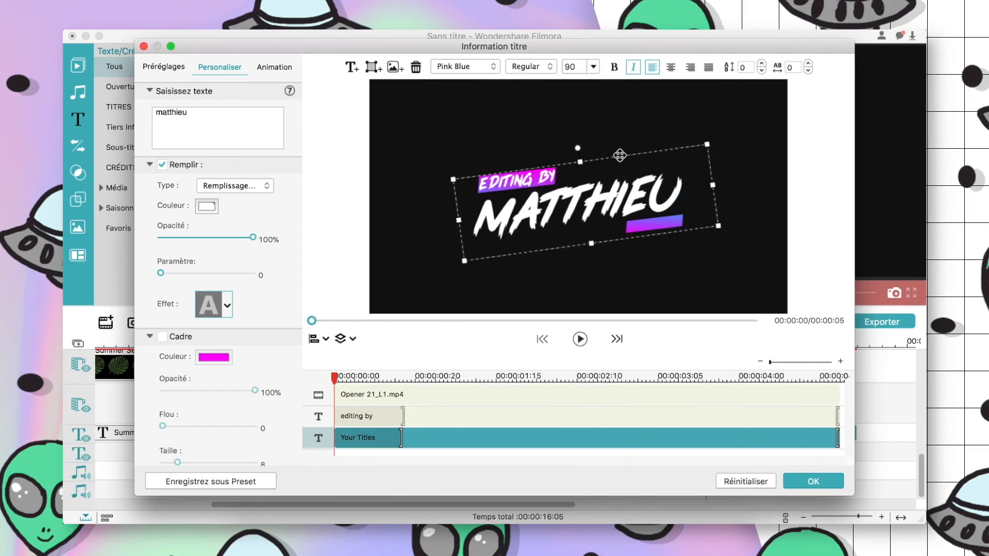
click(813, 481)
- Move Opener 21 to the start of the second text track and extend it to match the Sunshine title's end
drag(654, 436, 166, 460)
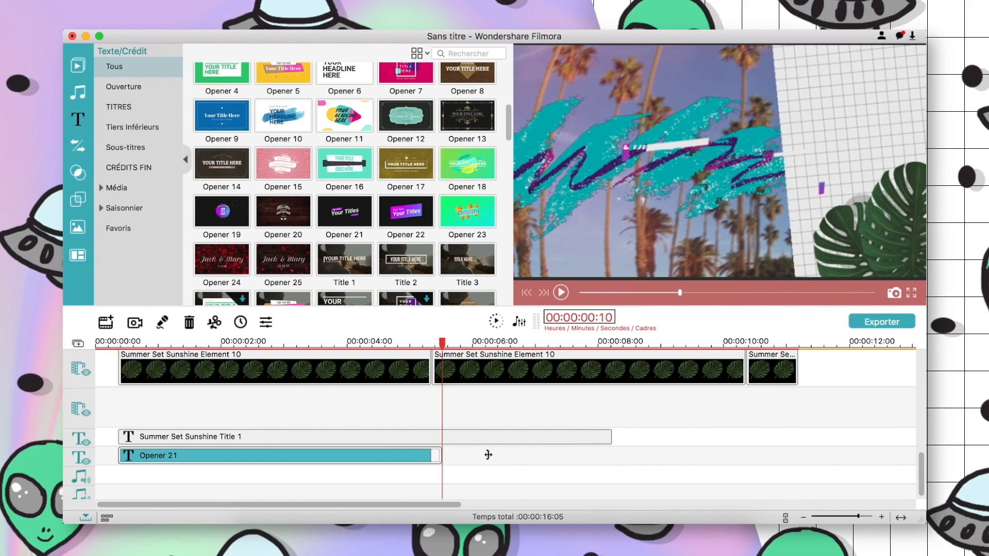
drag(616, 457, 617, 457)
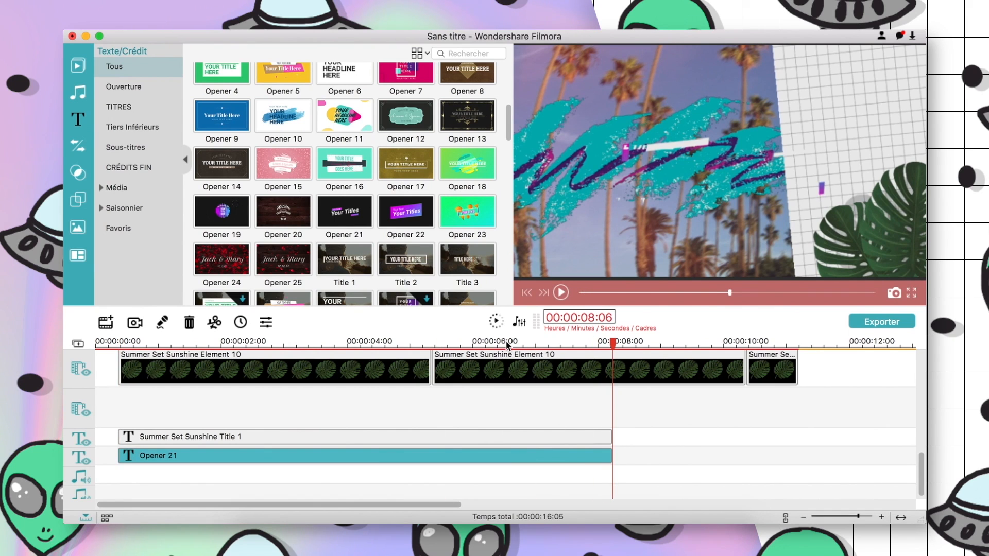